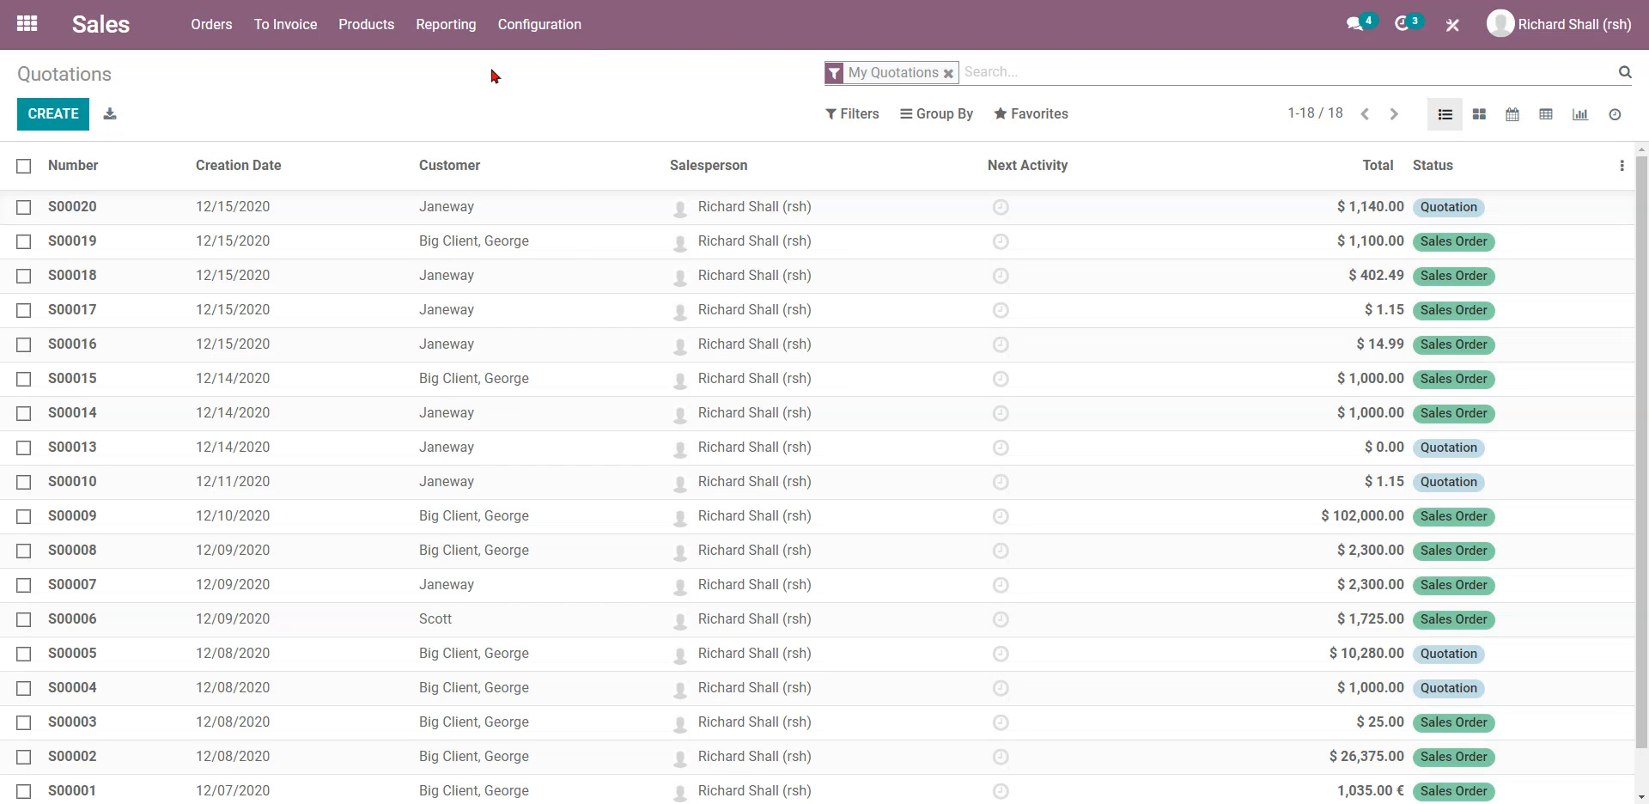
In Sales Settings, check that Online Signature and Online Payment are ticked under Quotations & Orders.
left_click(523, 45)
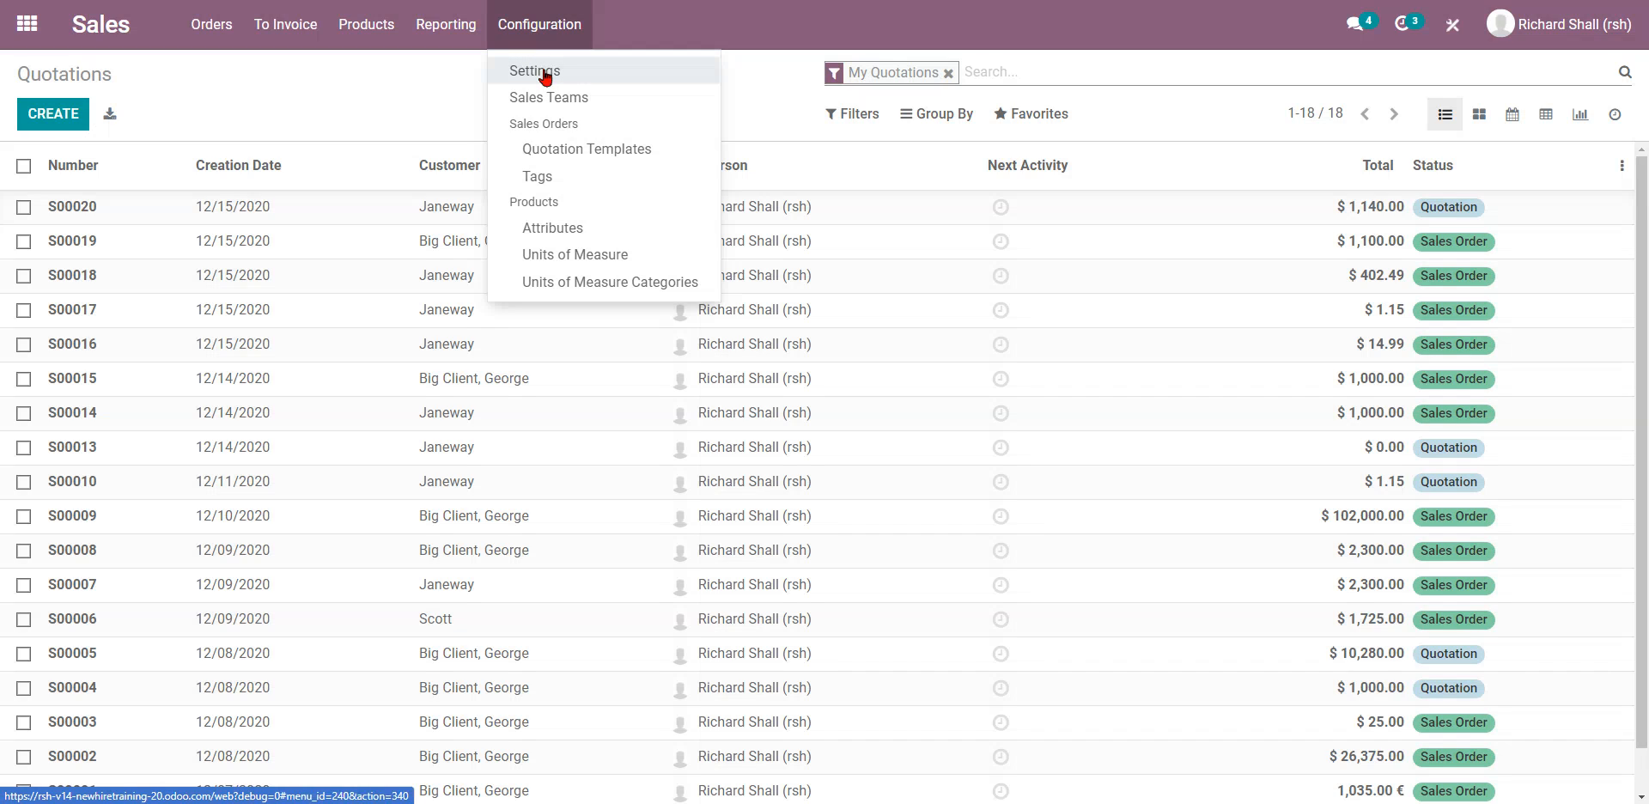
left_click(544, 73)
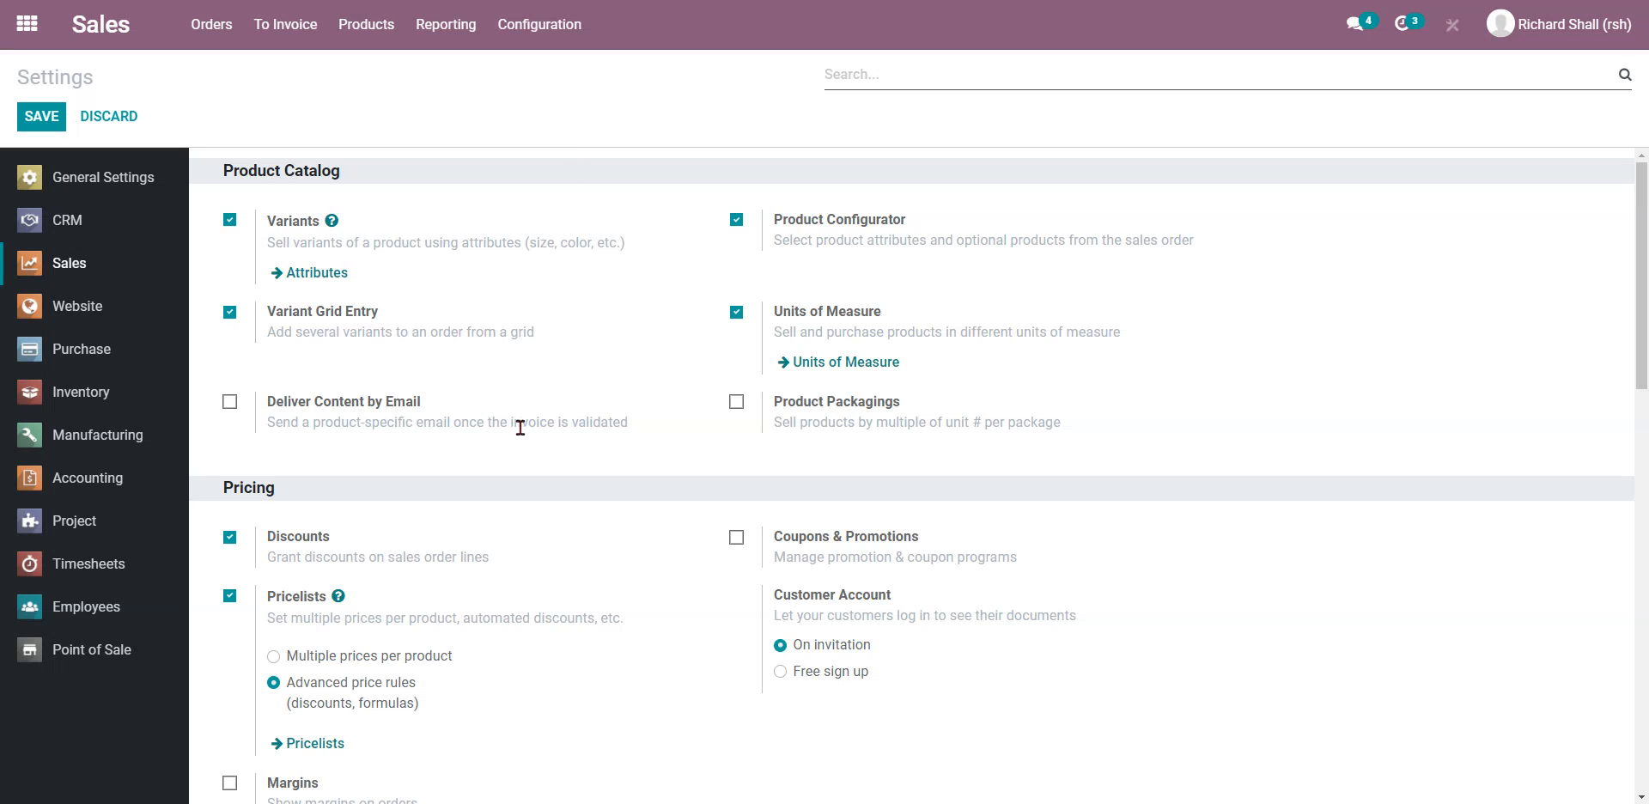
scroll(519, 426, "down", 2)
scroll(507, 425, "down", 3)
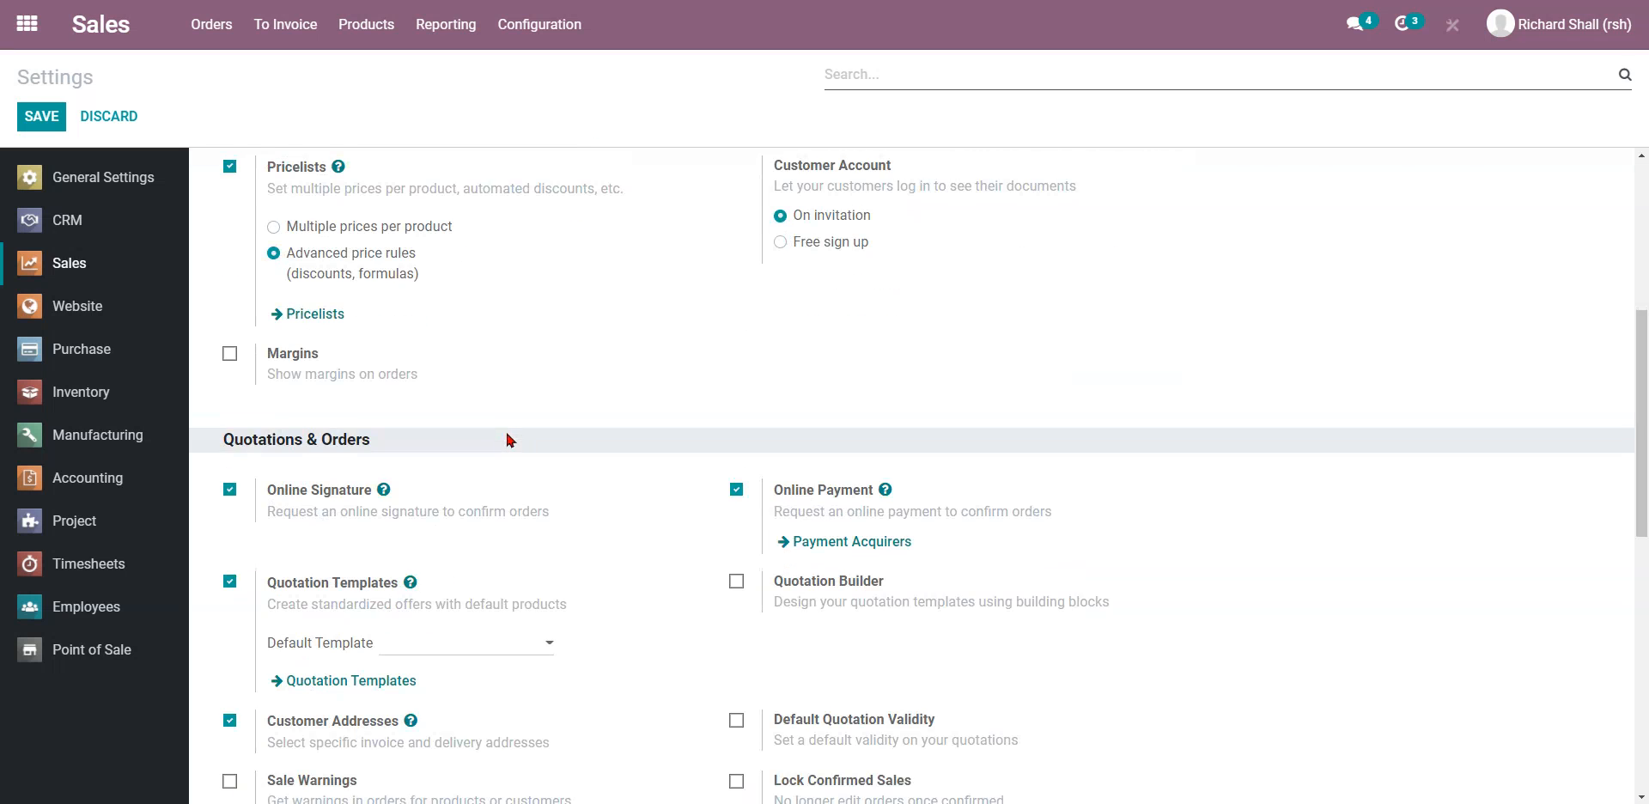
scroll(504, 433, "down", 1)
scroll(502, 434, "down", 2)
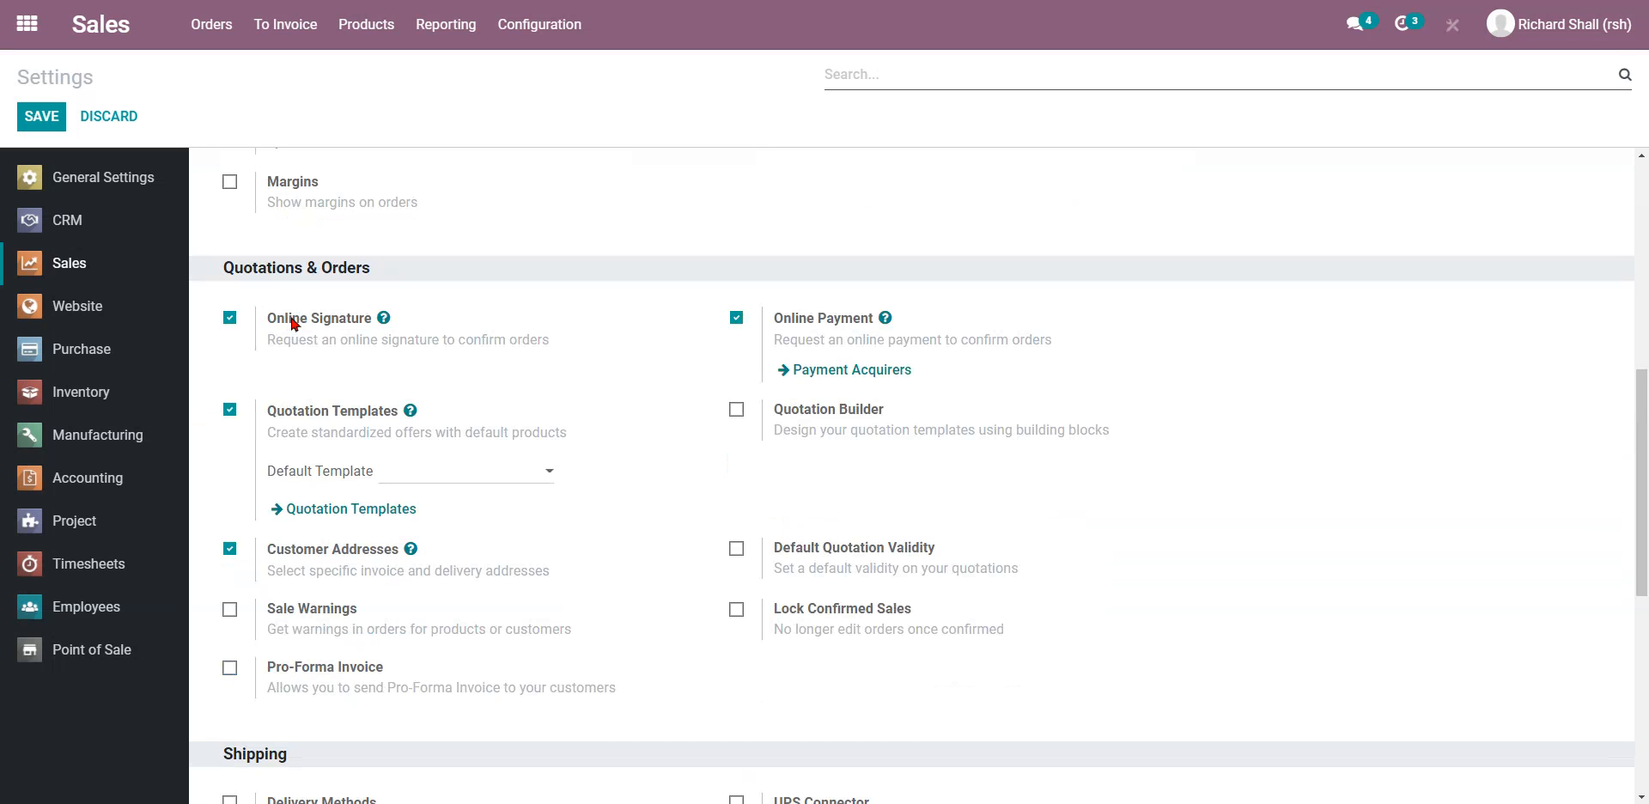
left_click_drag(275, 318, 348, 318)
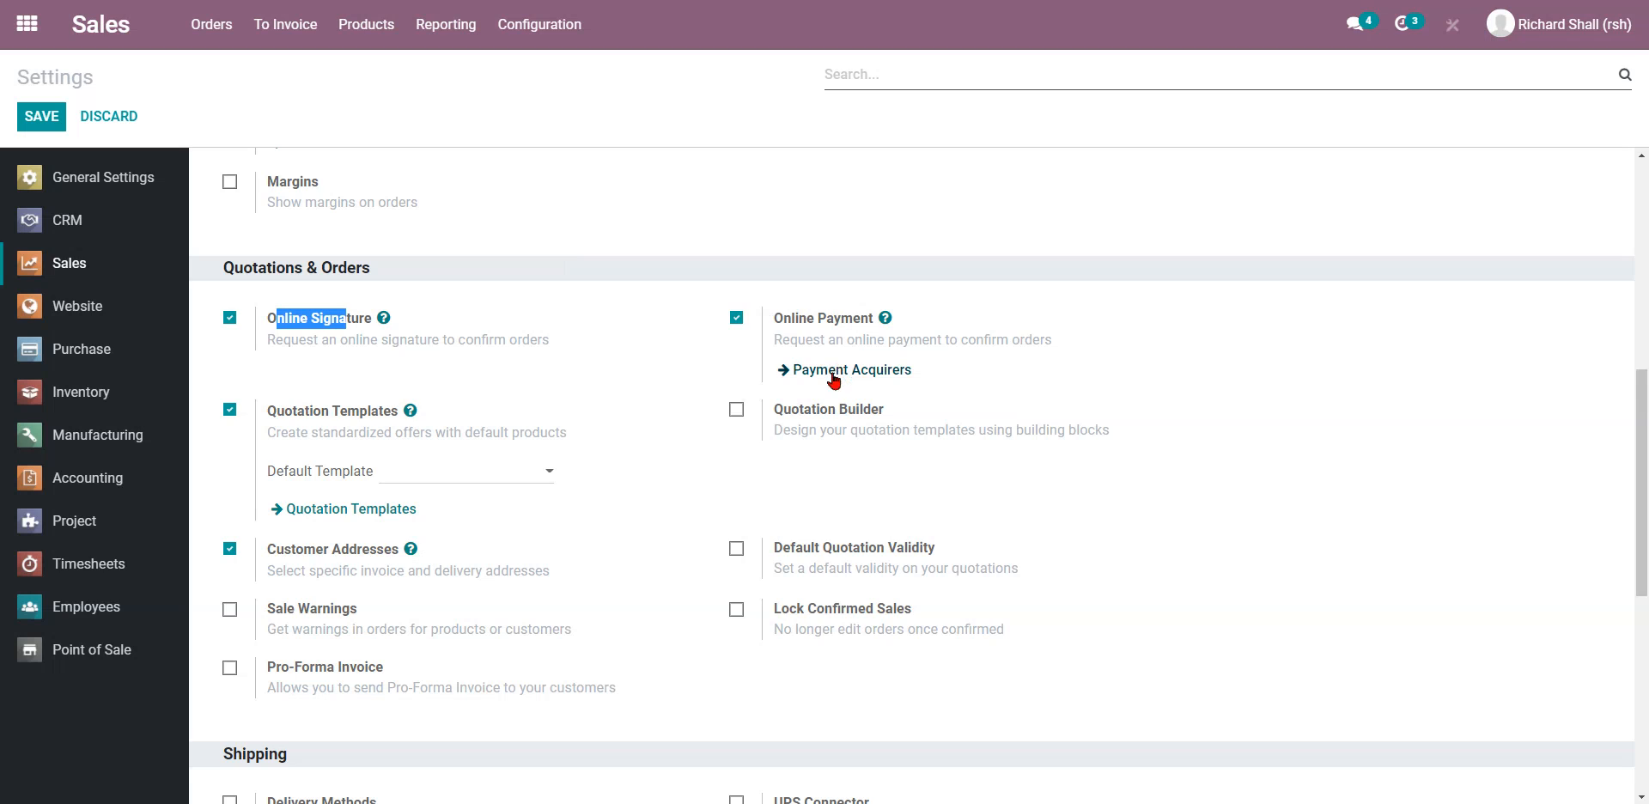
left_click(711, 289)
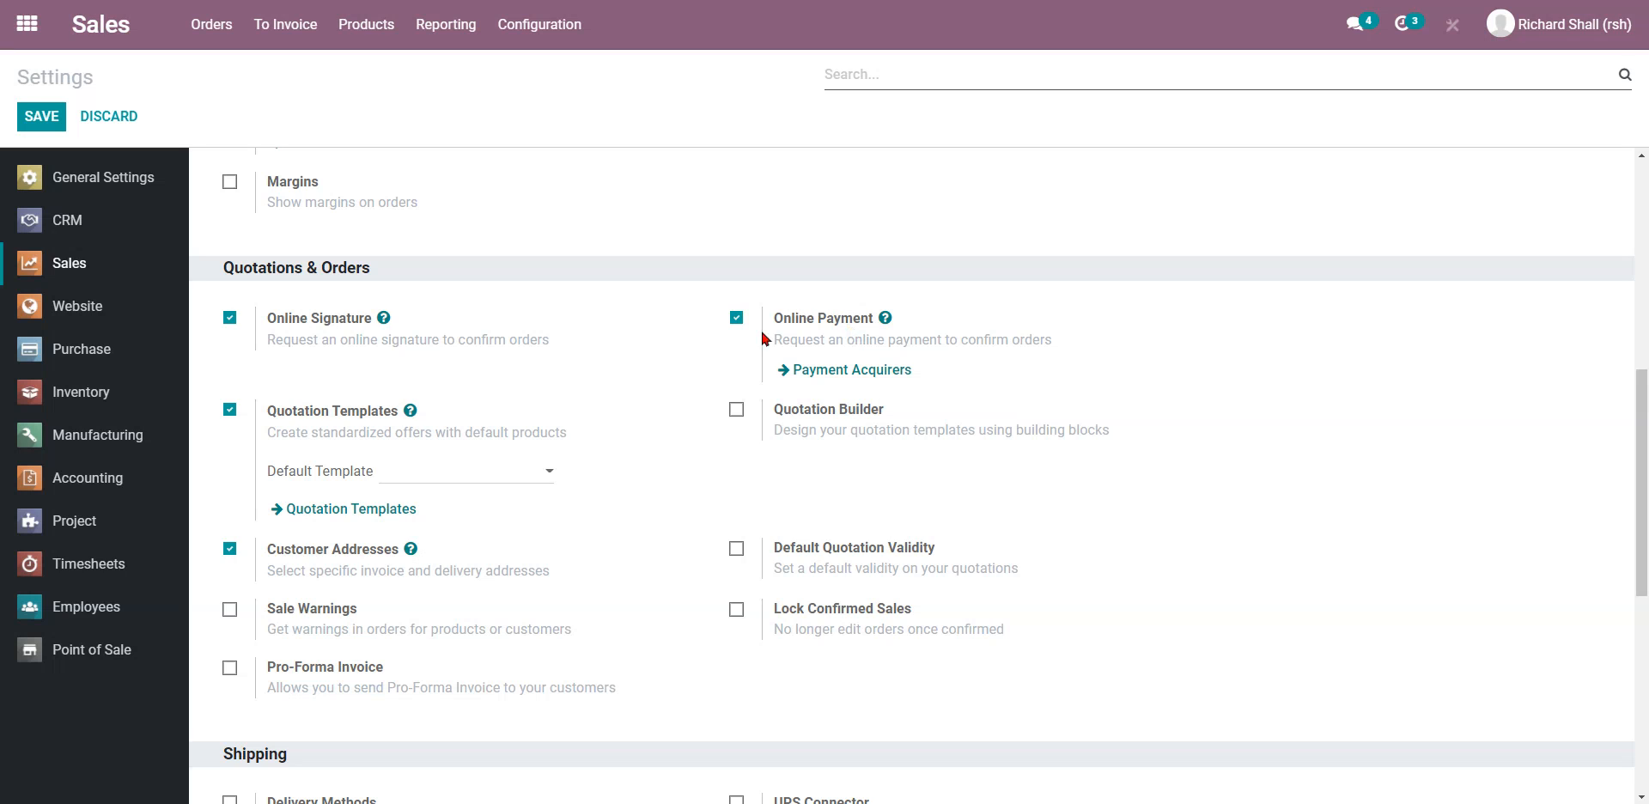
scroll(606, 412, "up", 7)
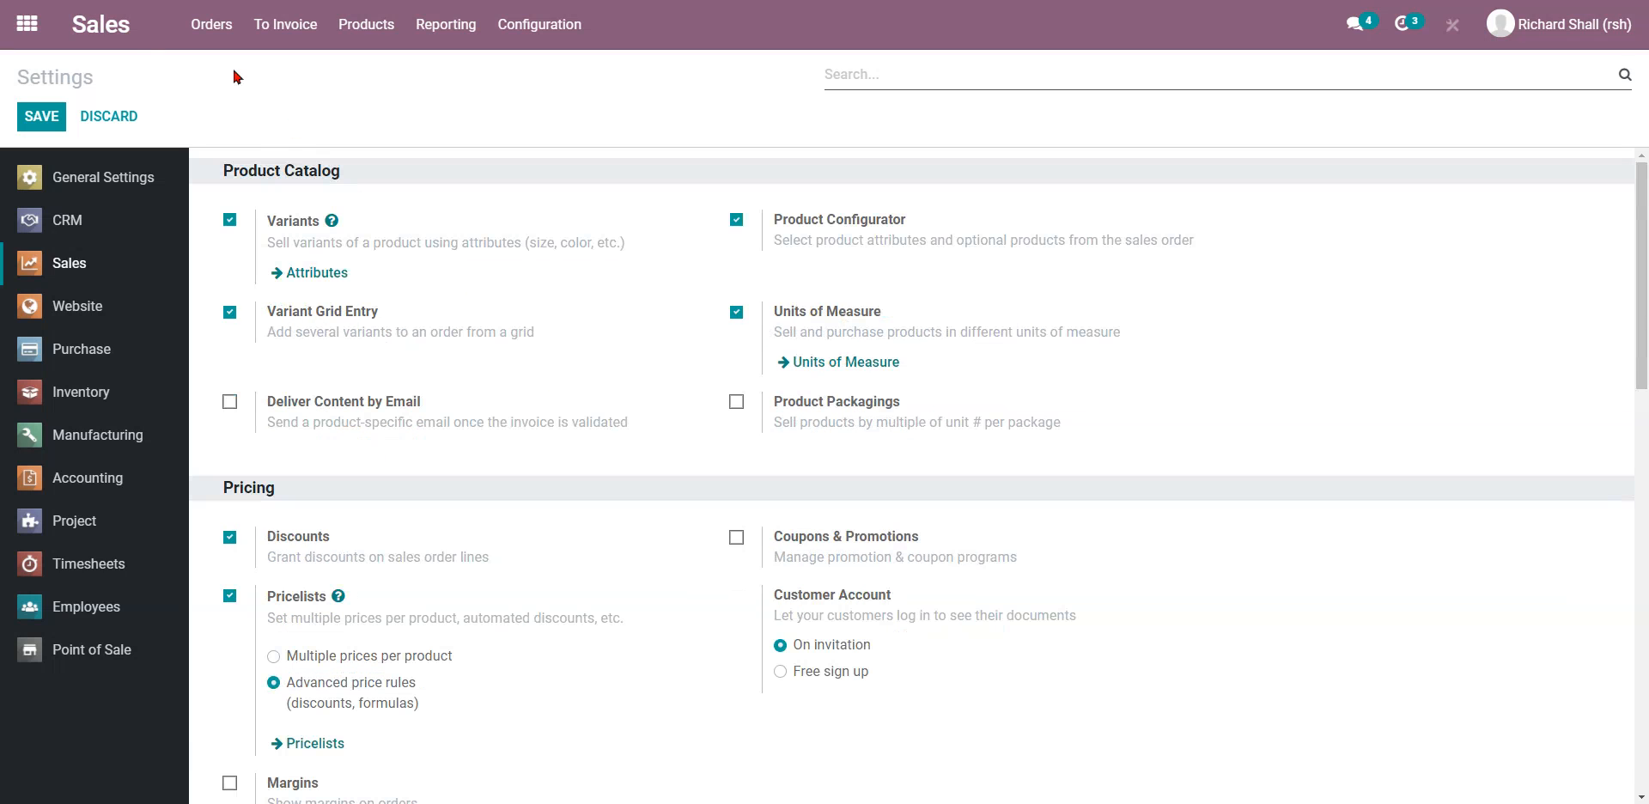
Create a quotation for customer Big Client using the New Flyer Bundle template.
left_click(129, 41)
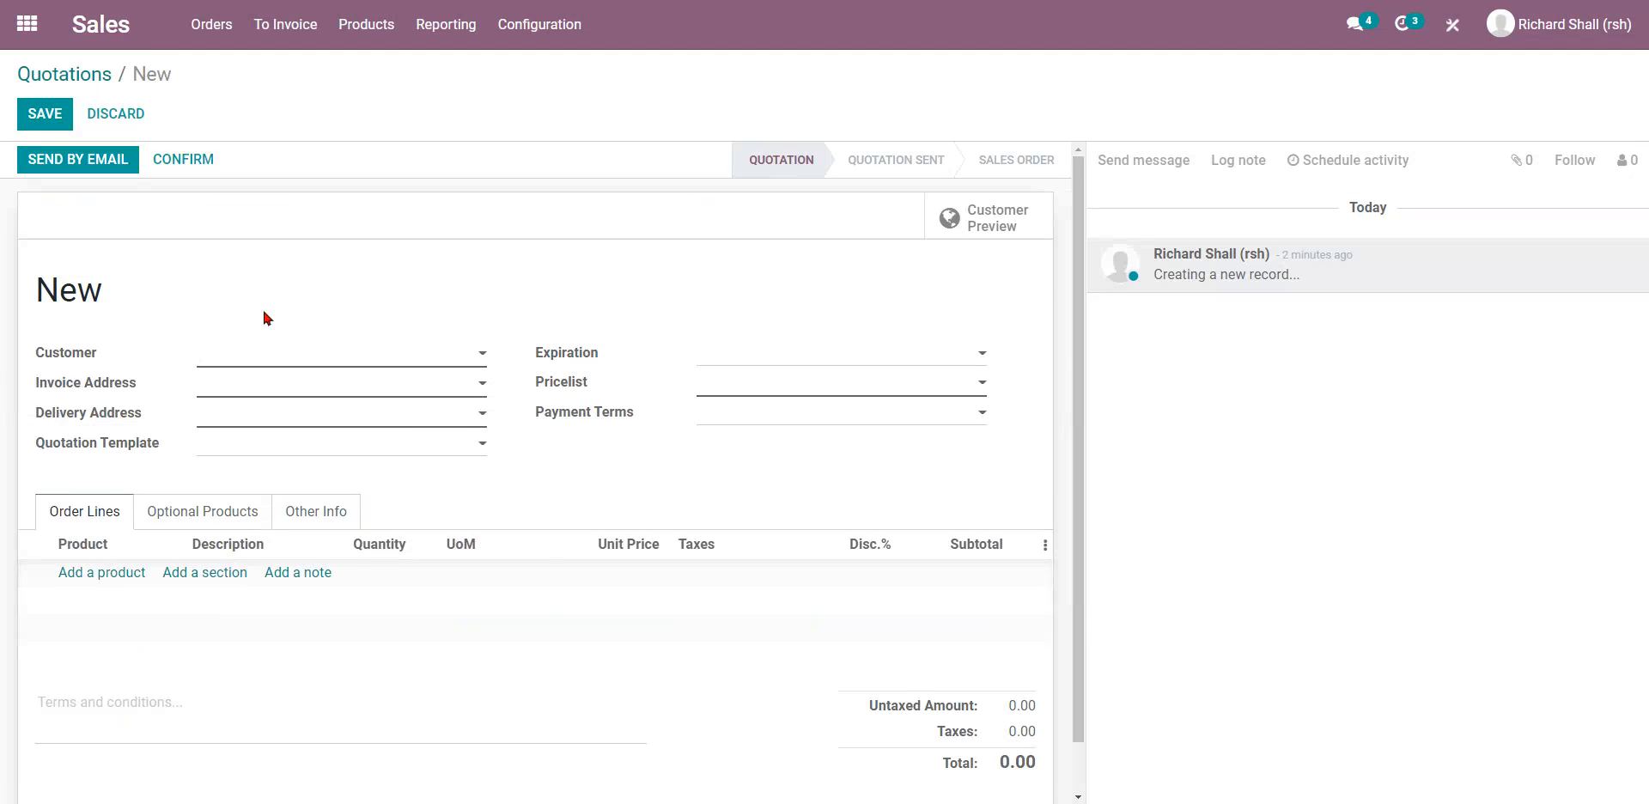
key("ctrl+plus")
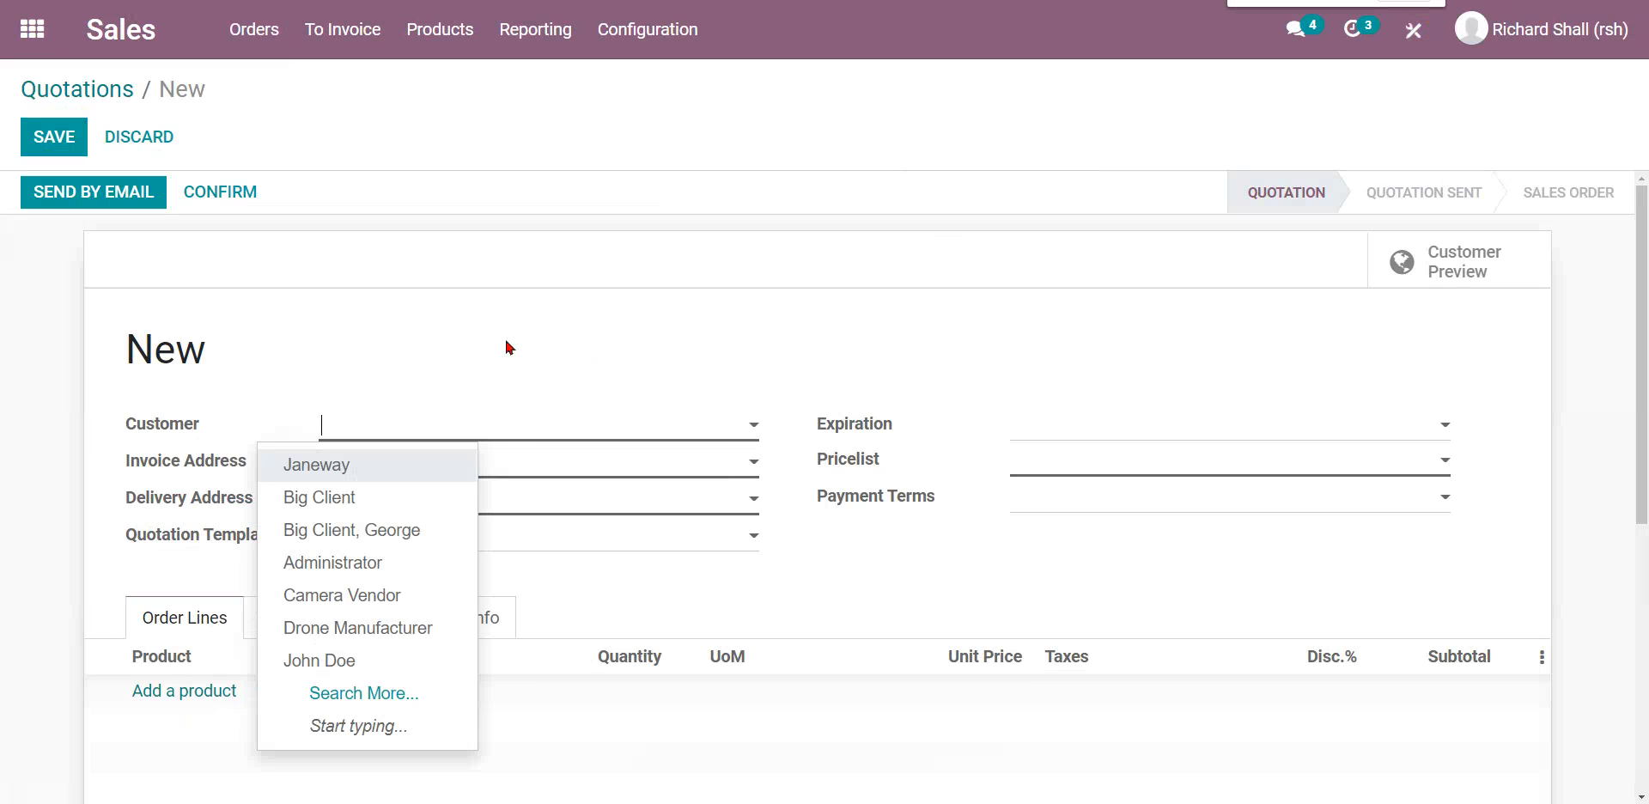
left_click(475, 430)
left_click(455, 531)
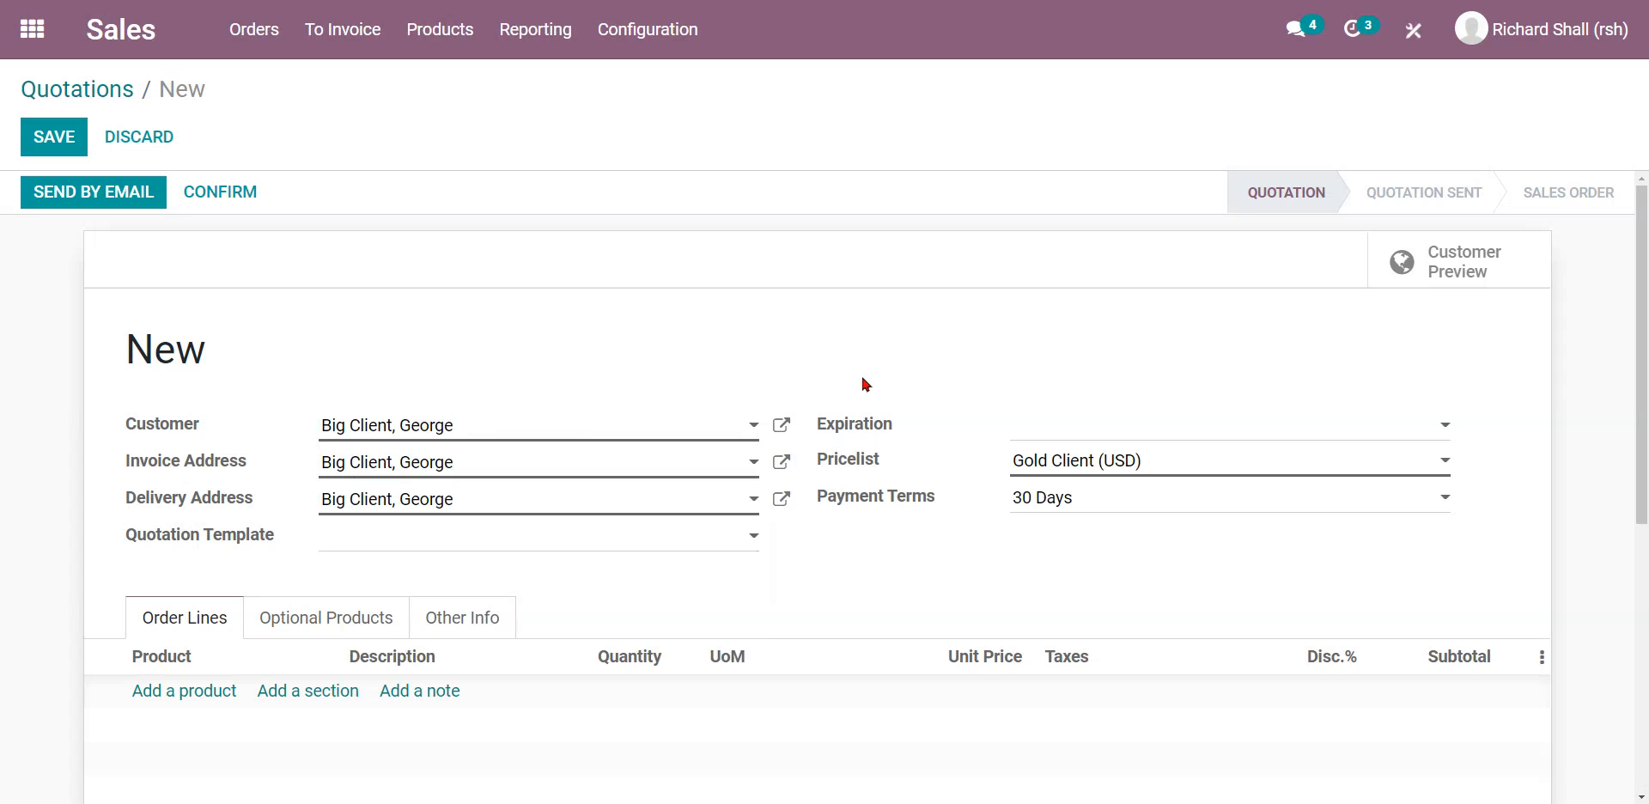
scroll(710, 460, "down", 1)
left_click(709, 461)
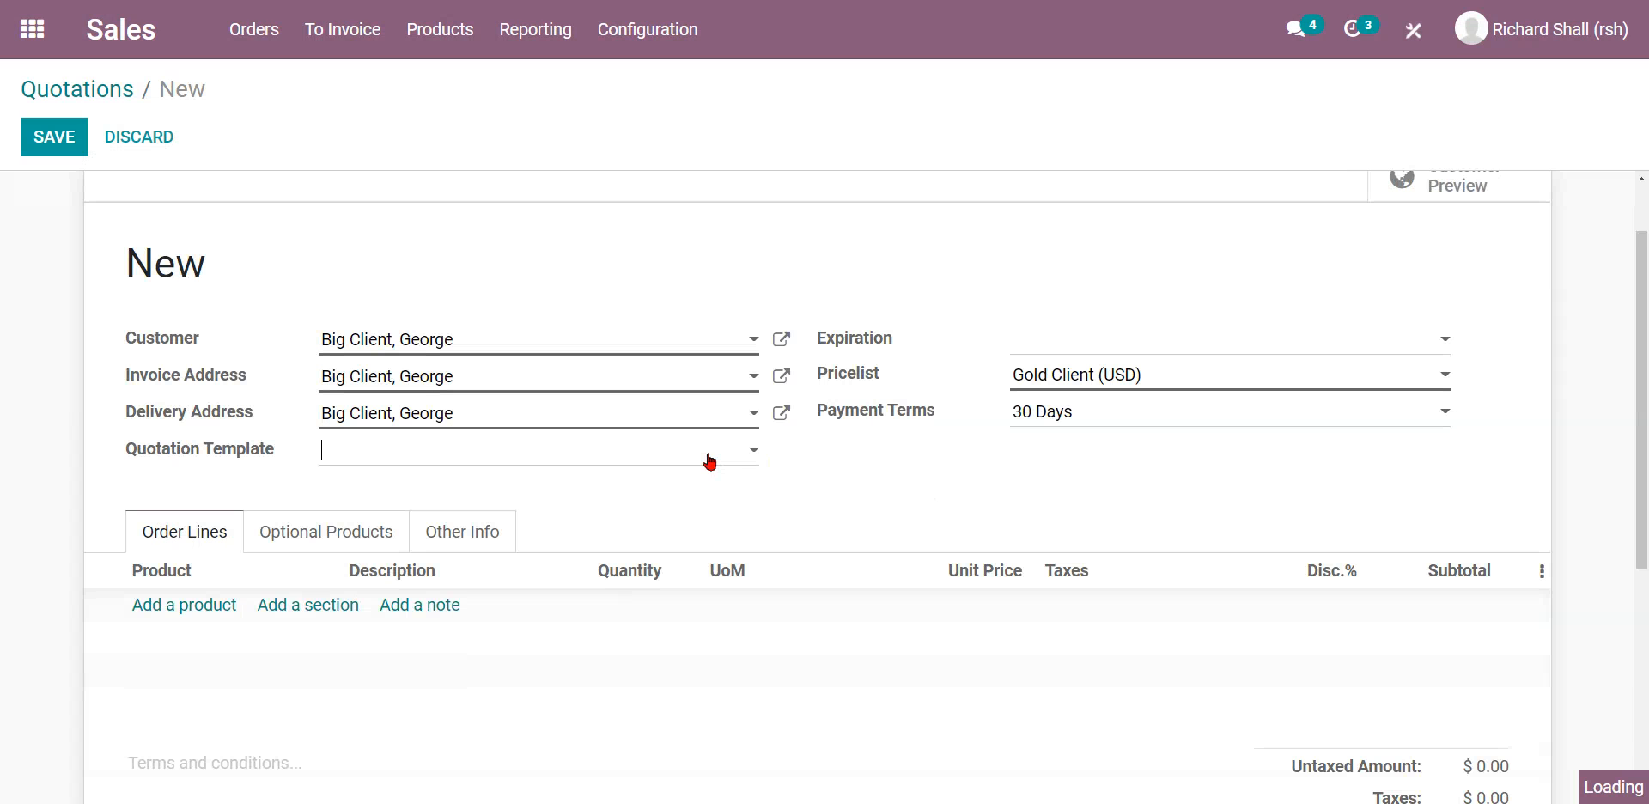
left_click(589, 488)
scroll(866, 489, "down", 1)
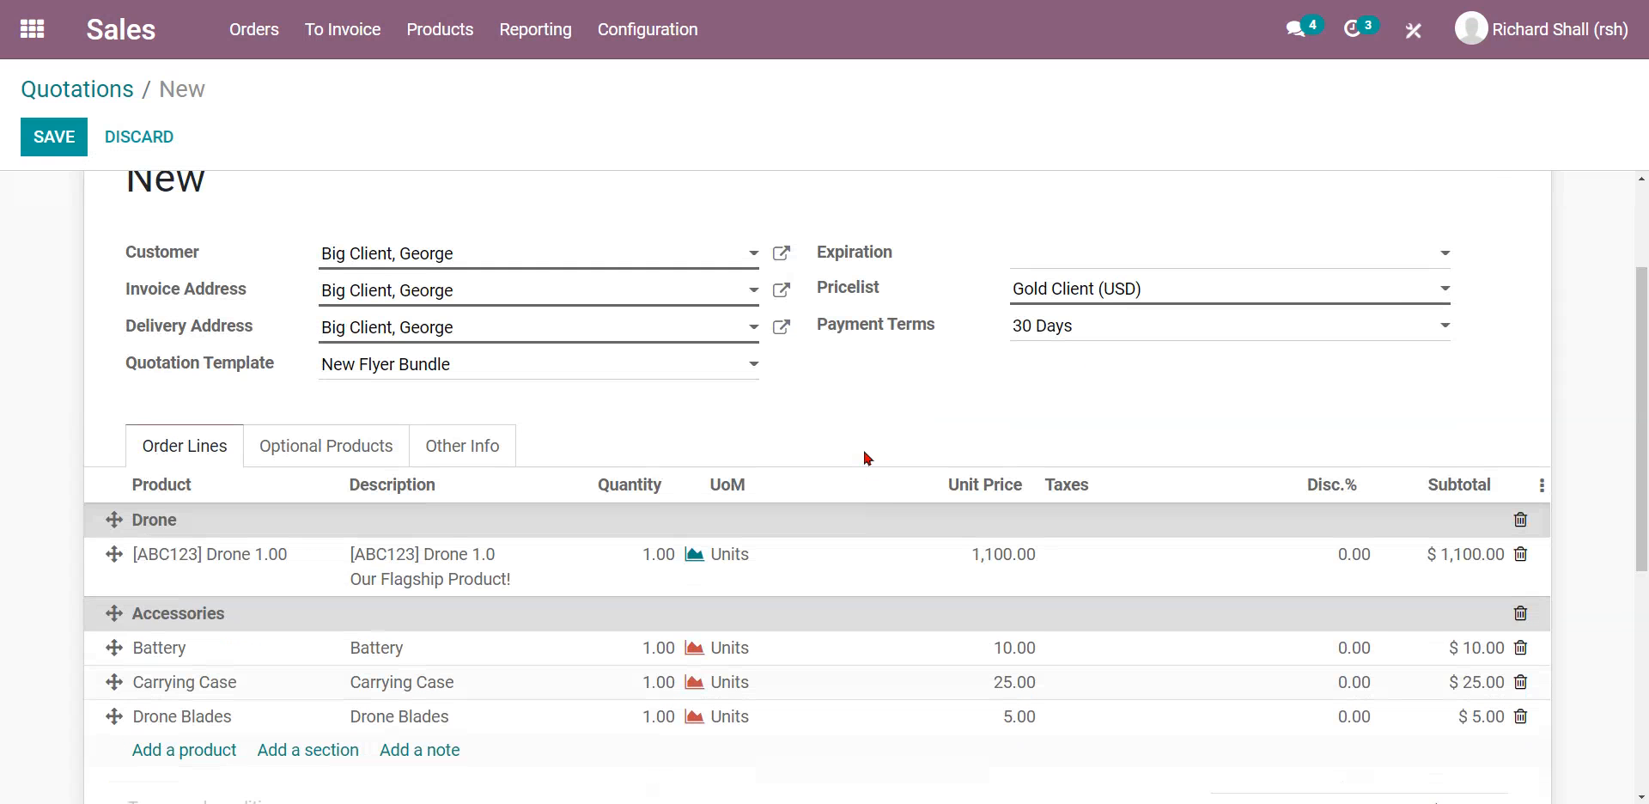
scroll(866, 452, "up", 2)
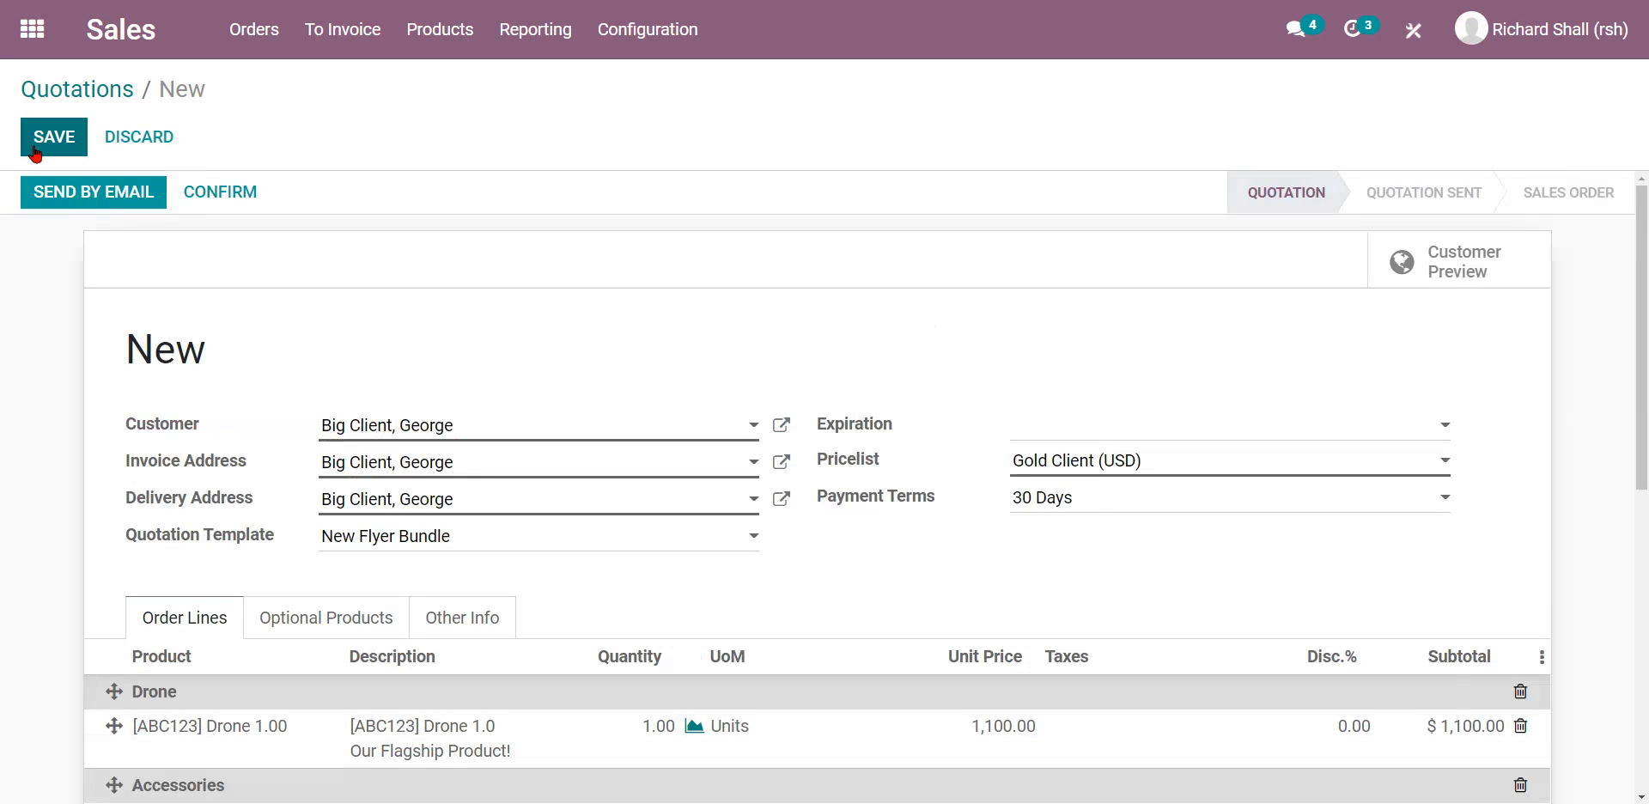
Set the quotation's Payment Terms to Immediate Payment.
left_click(1085, 501)
left_click(1105, 538)
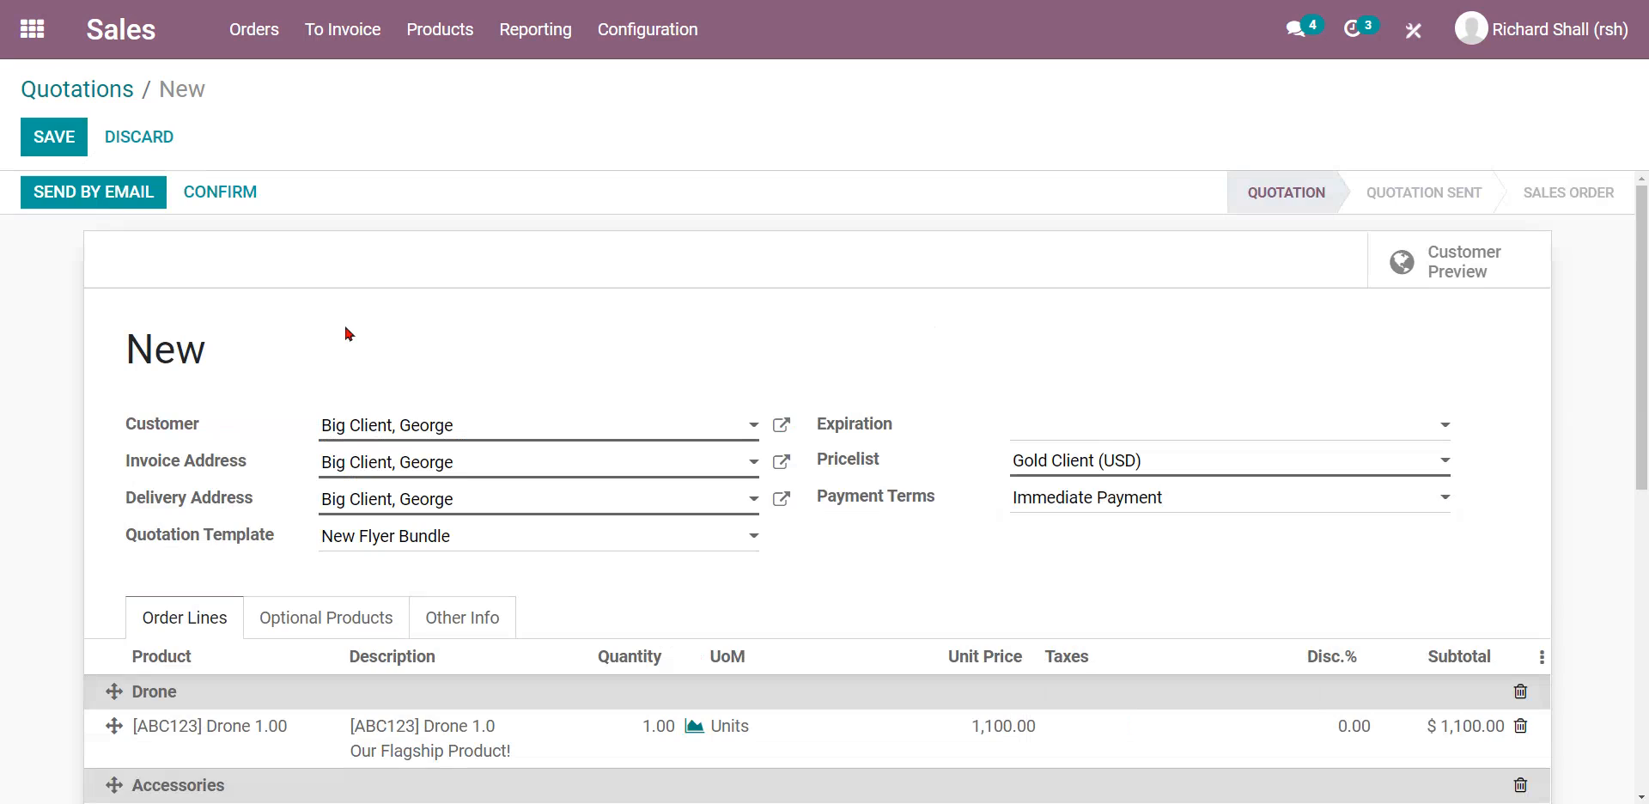
left_click_drag(945, 500, 816, 501)
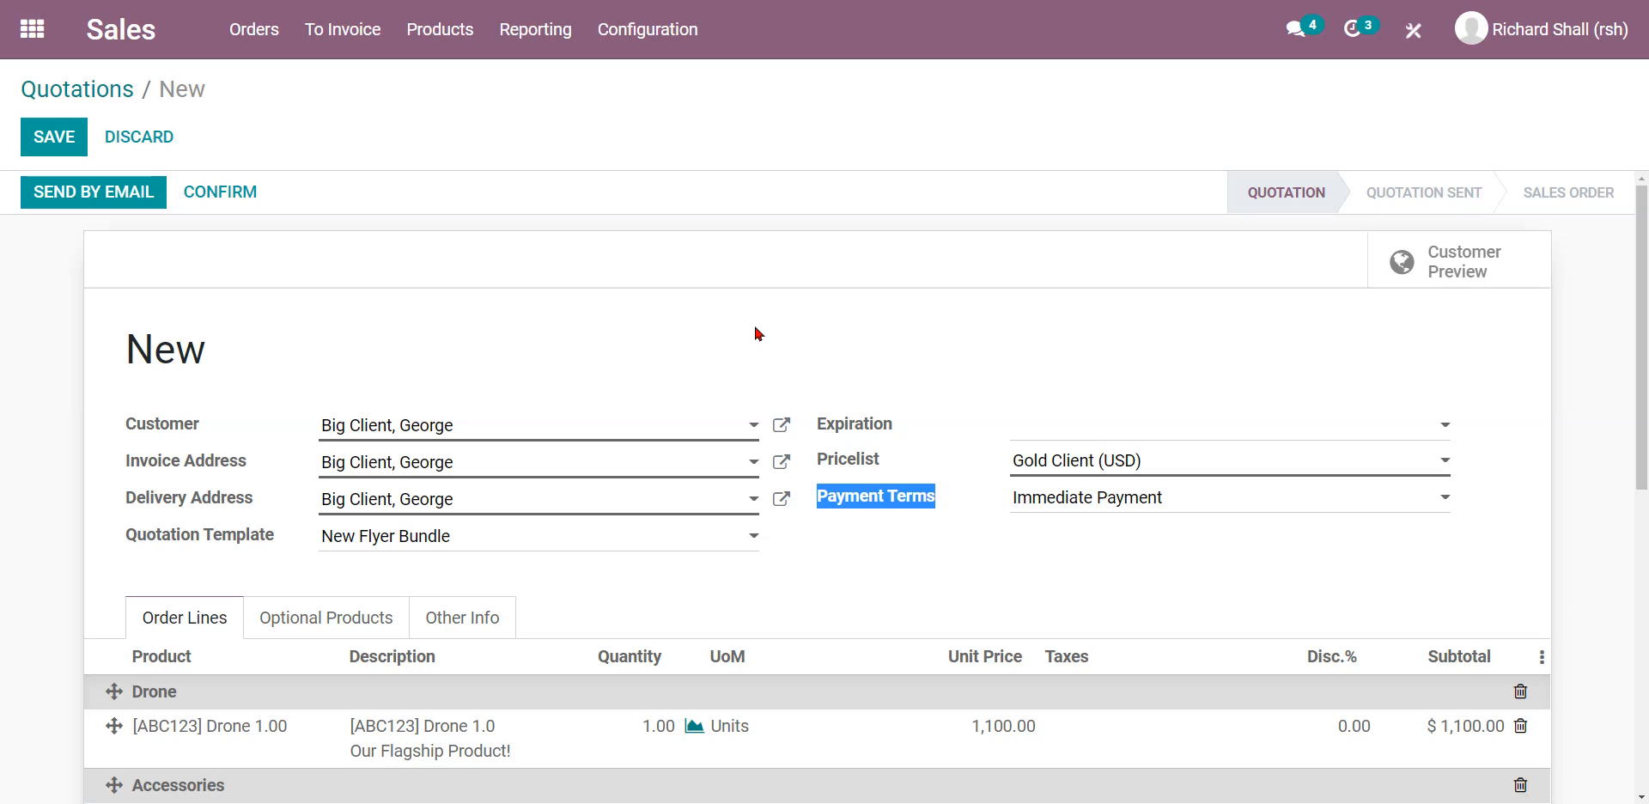
left_click(754, 322)
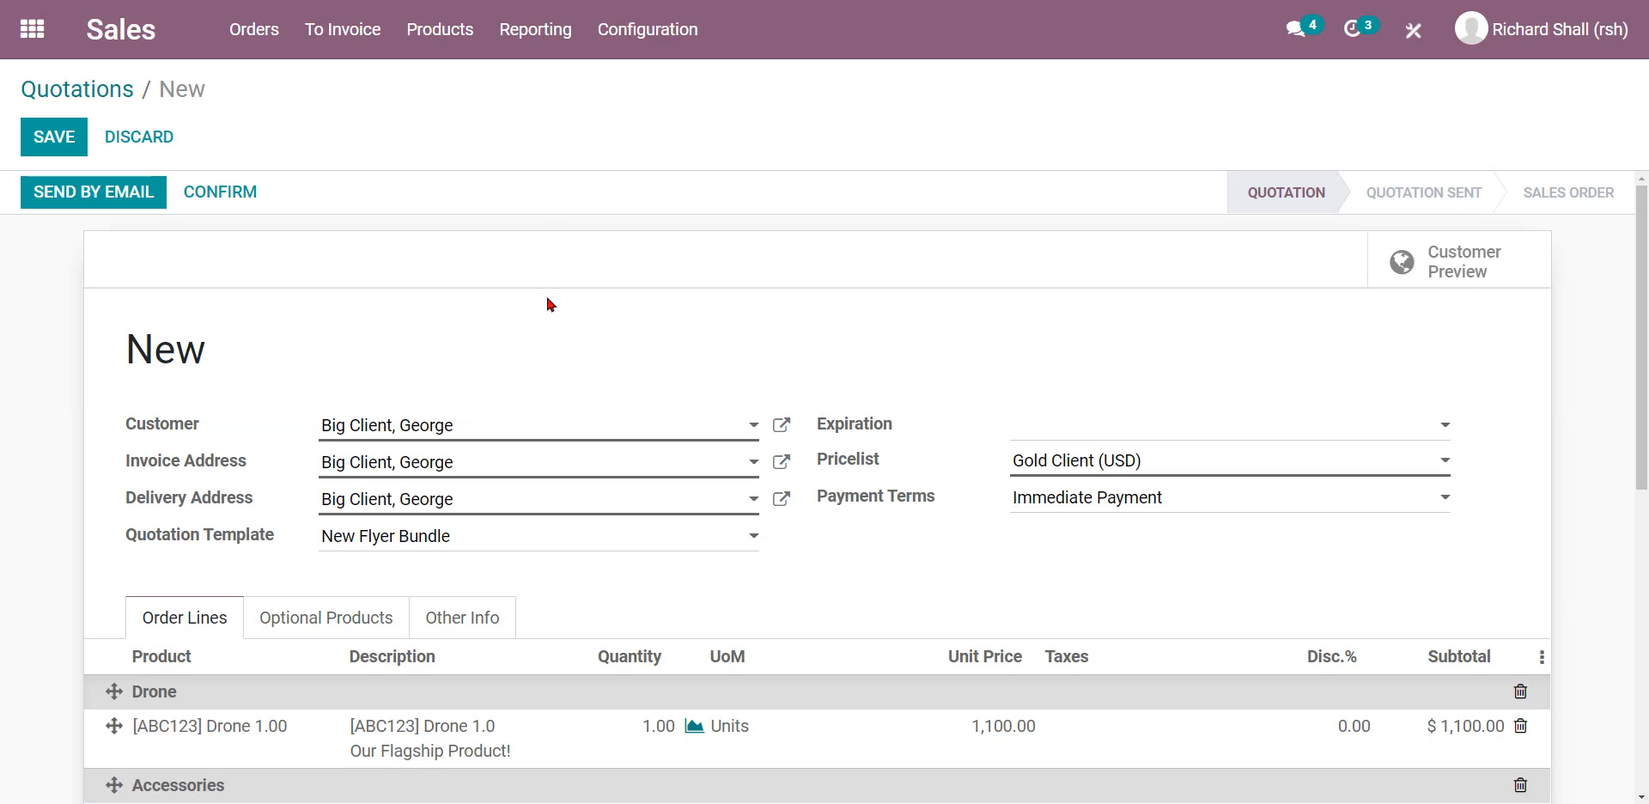
Email quotation S00021 ($1,140.00) to the customer.
left_click(69, 194)
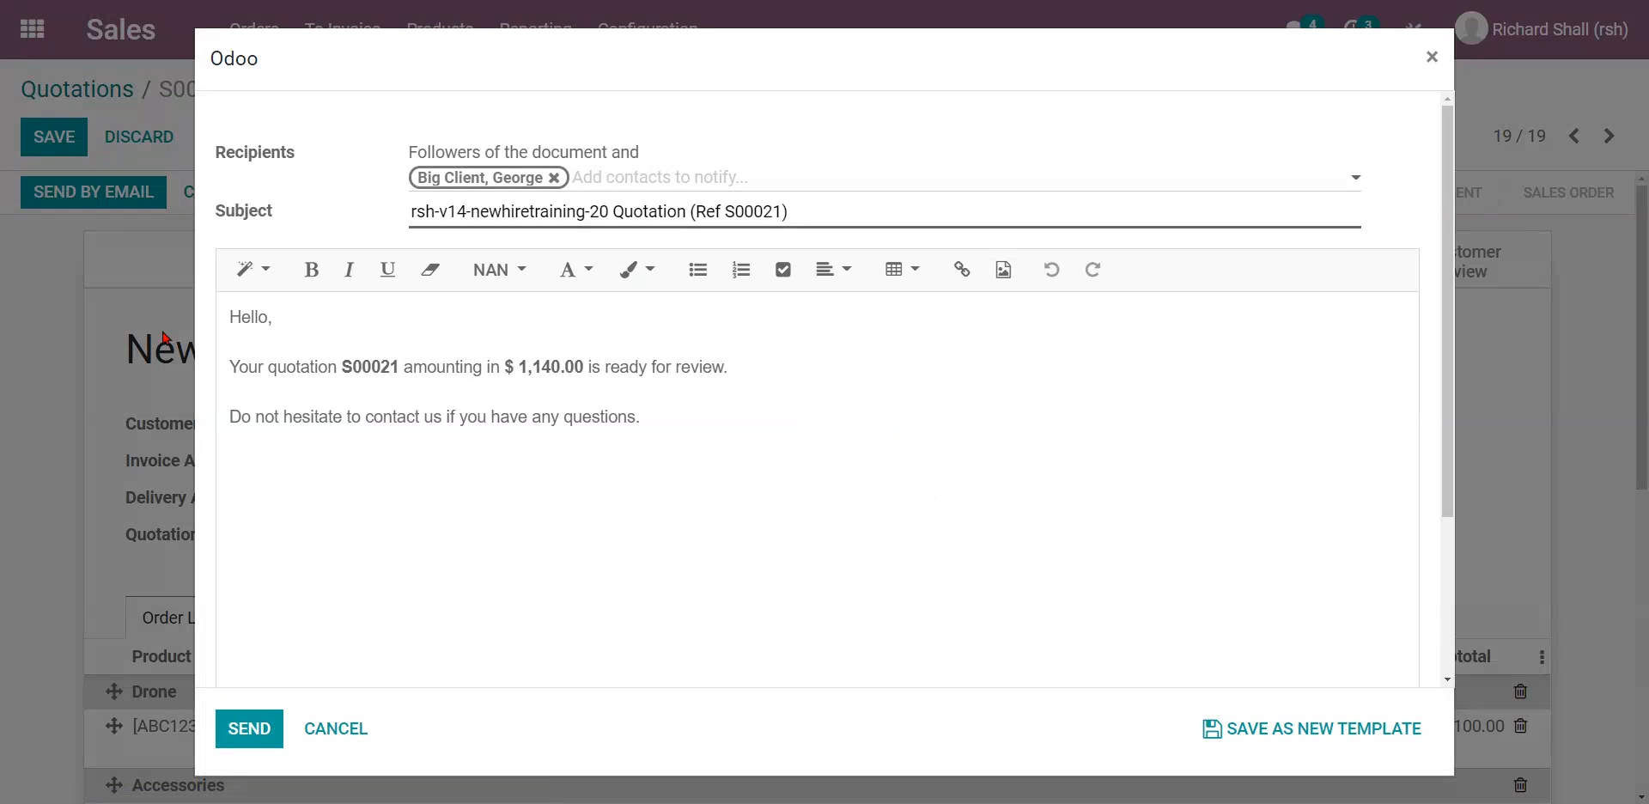
left_click(229, 740)
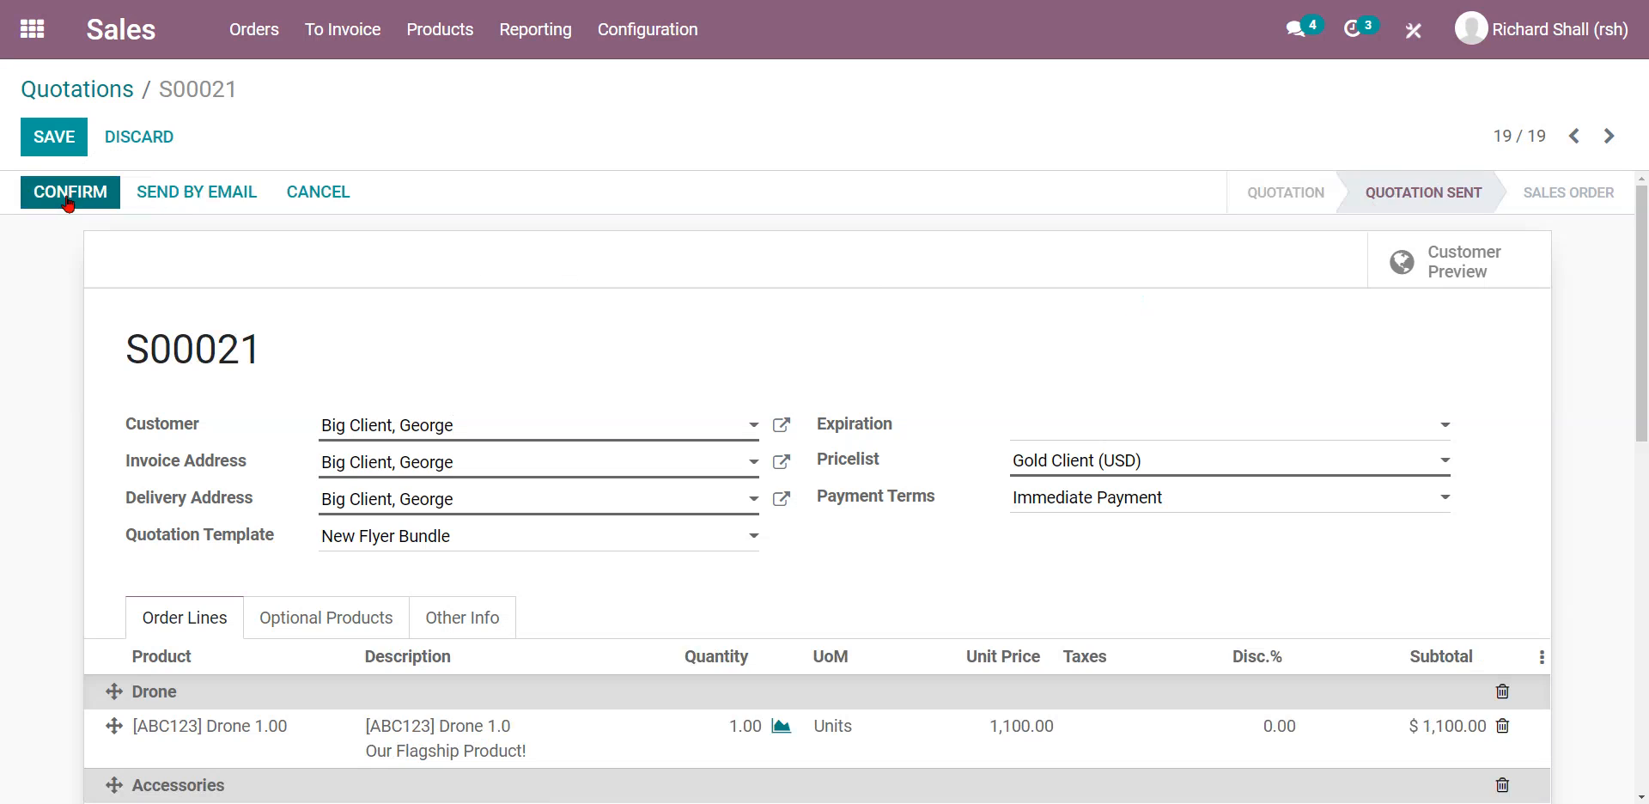
Tick Online Payment on S00021's Other Info tab and save the quotation.
left_click(501, 615)
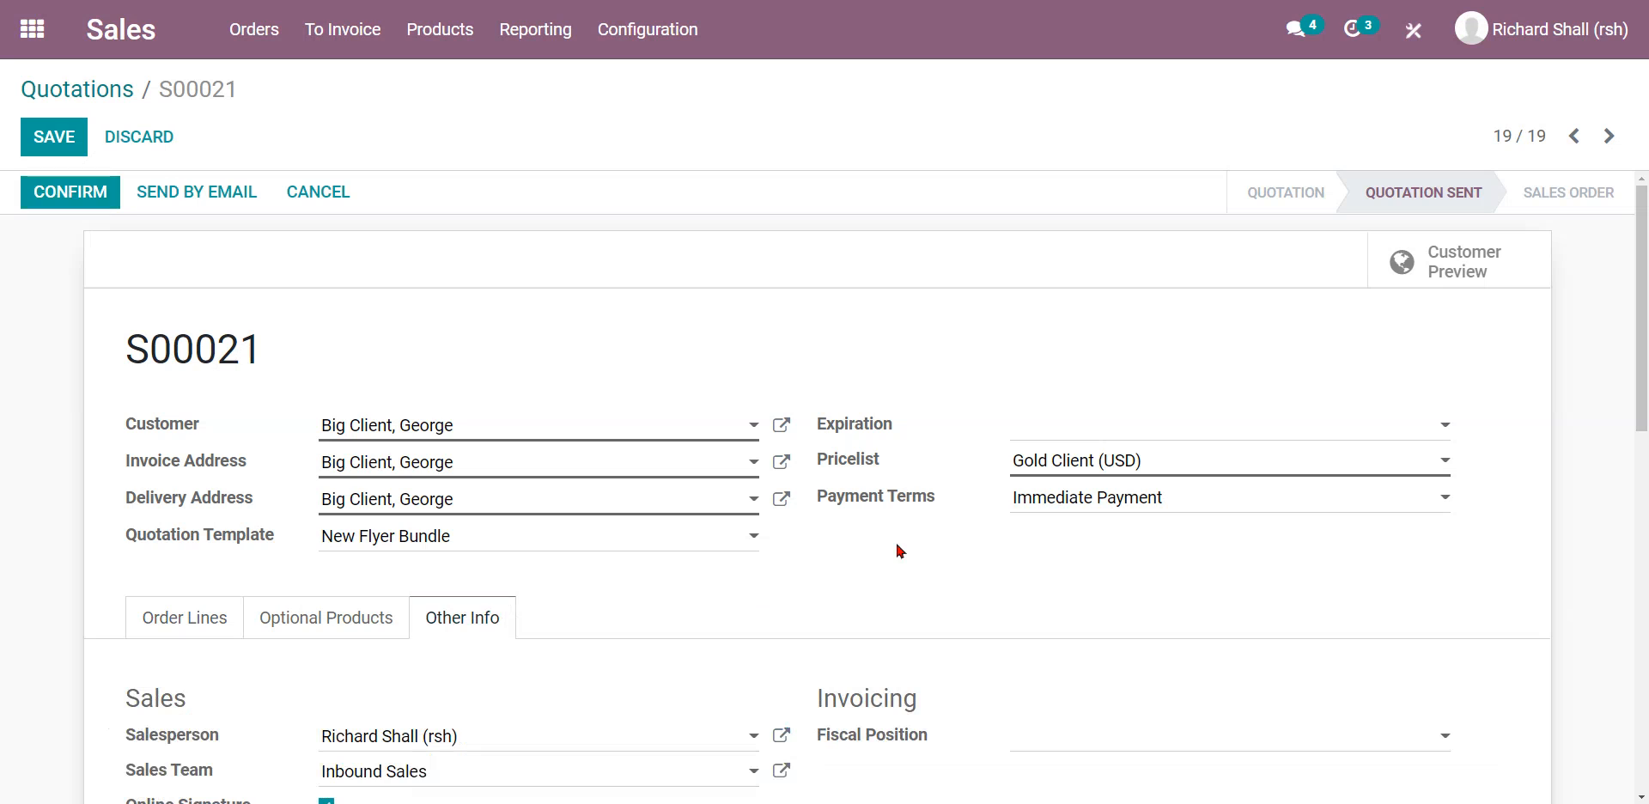
scroll(885, 538, "down", 2)
scroll(888, 538, "down", 3)
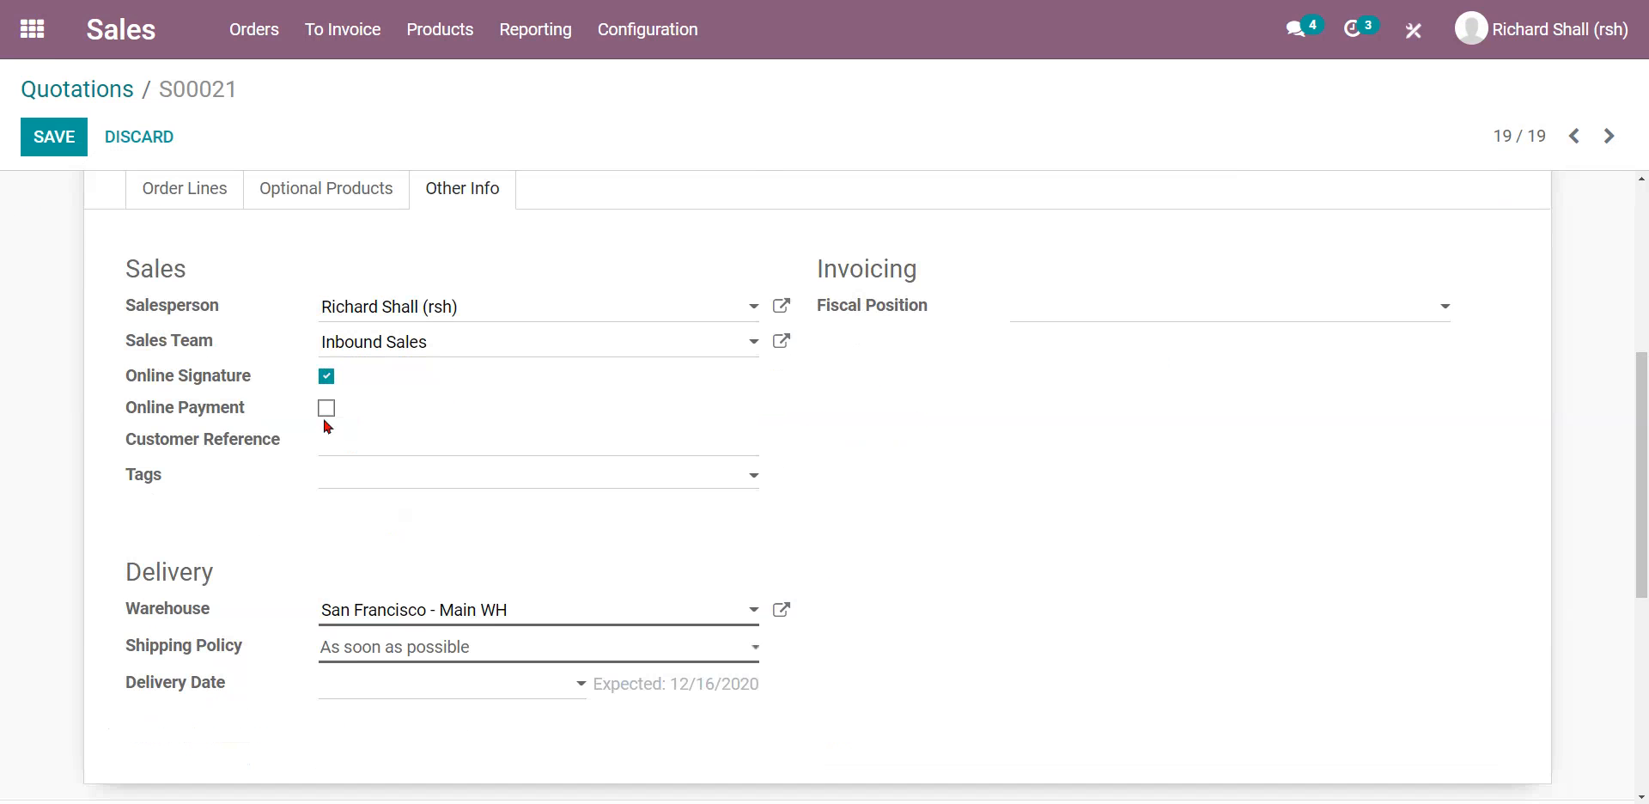
left_click(326, 410)
left_click_drag(245, 408, 139, 409)
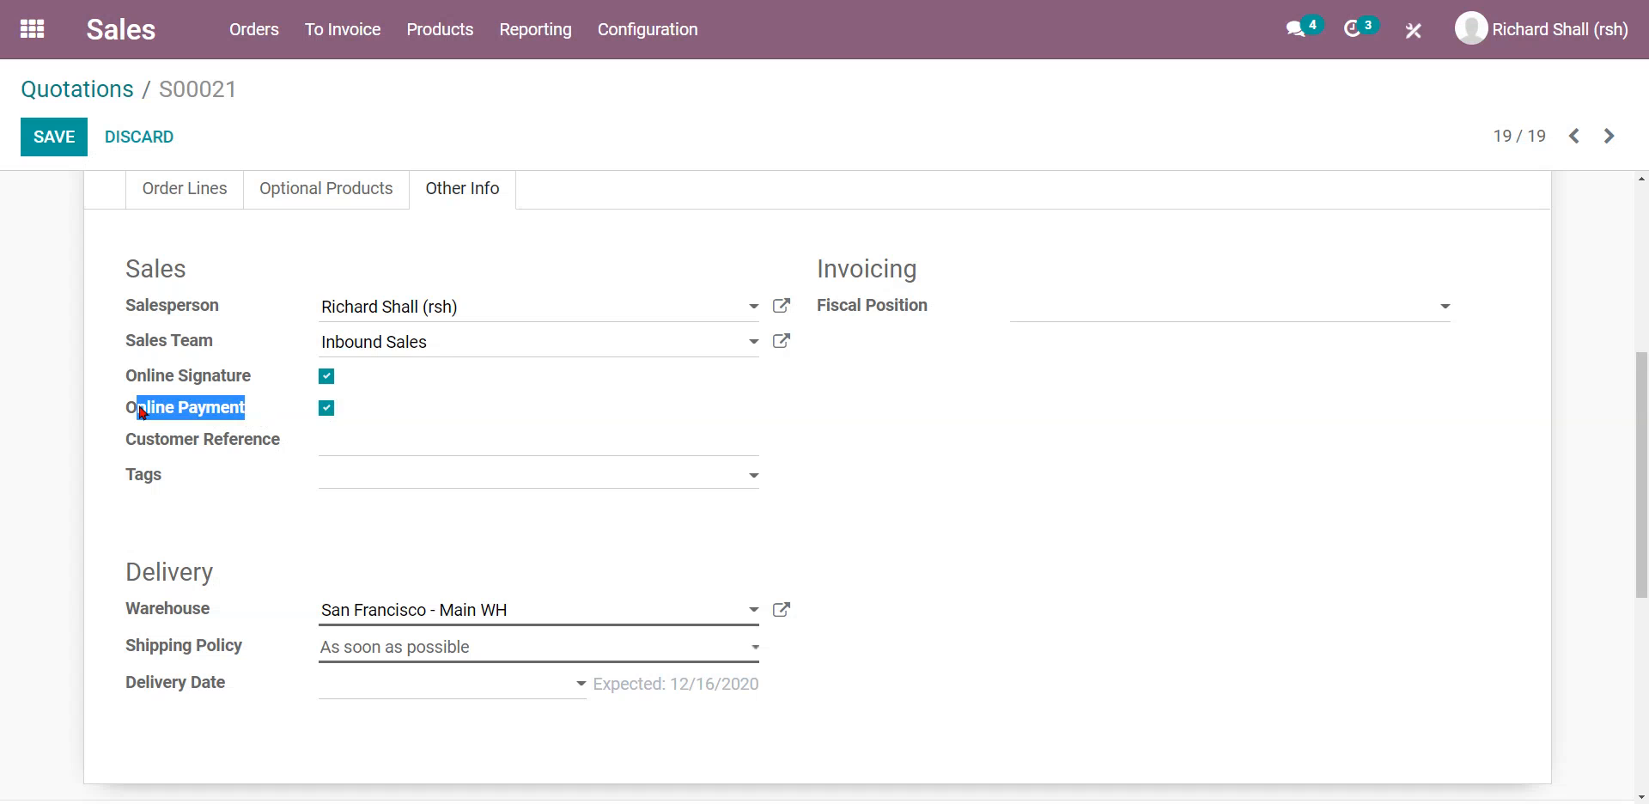
left_click(312, 393)
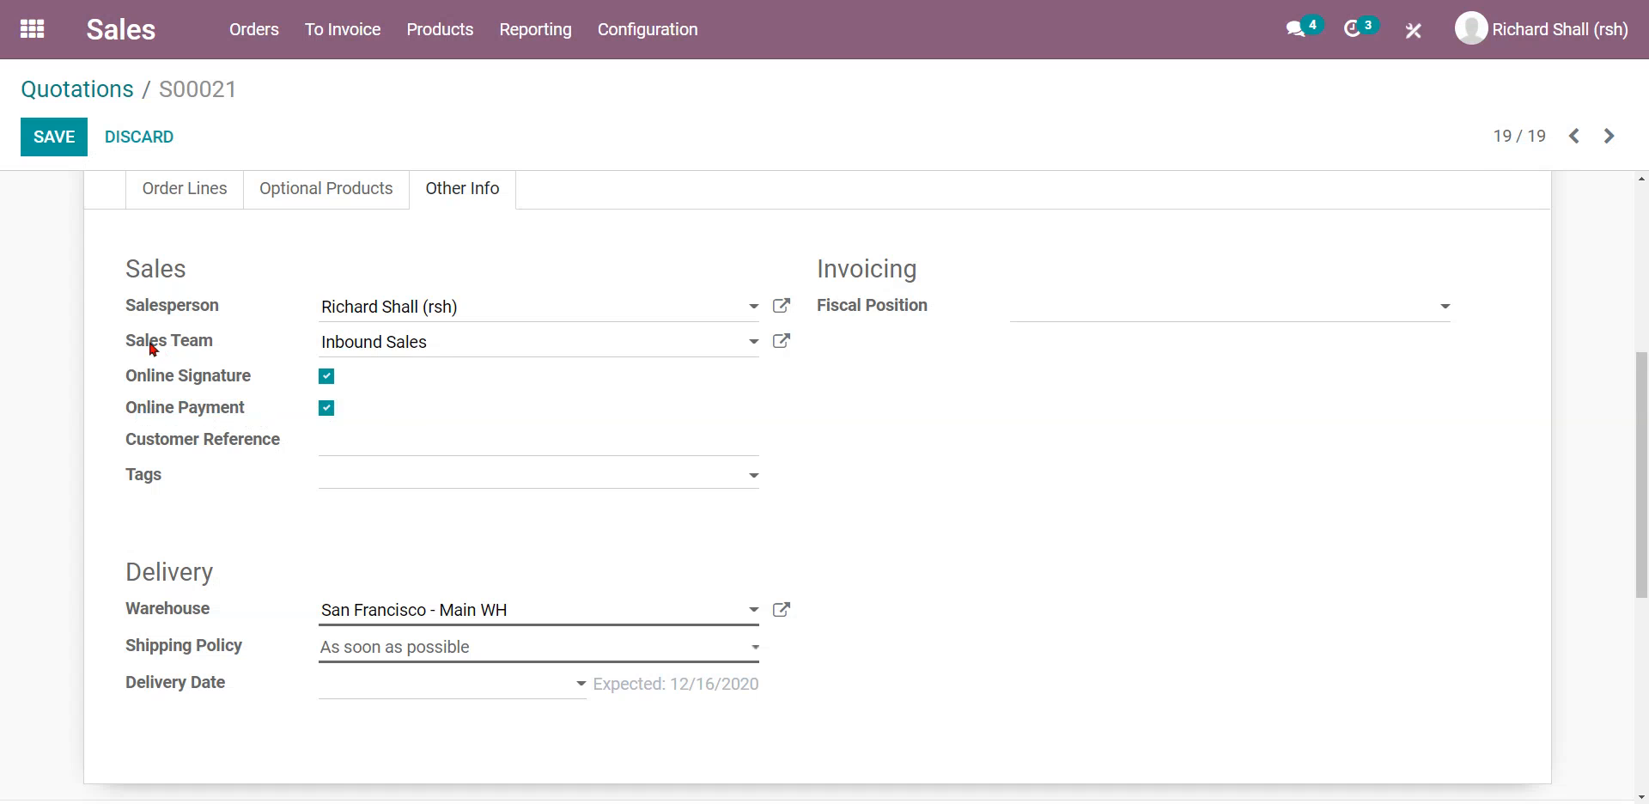
scroll(152, 347, "up", 5)
left_click(47, 149)
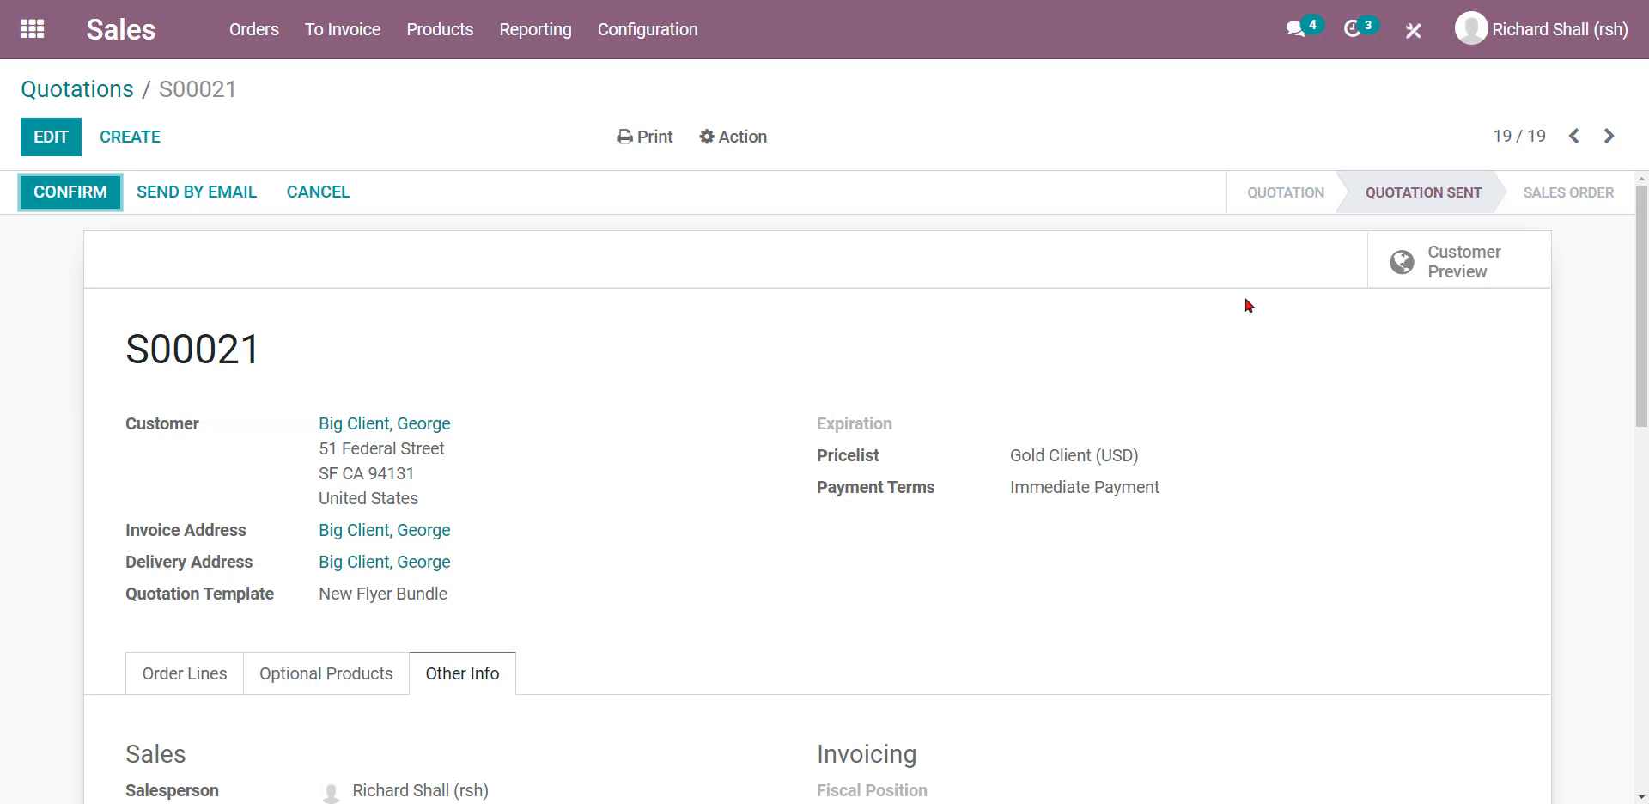
Preview S00021 in the customer portal, review the $1,140.00 pricing and download Quotation-S00021.pdf.
left_click(1441, 284)
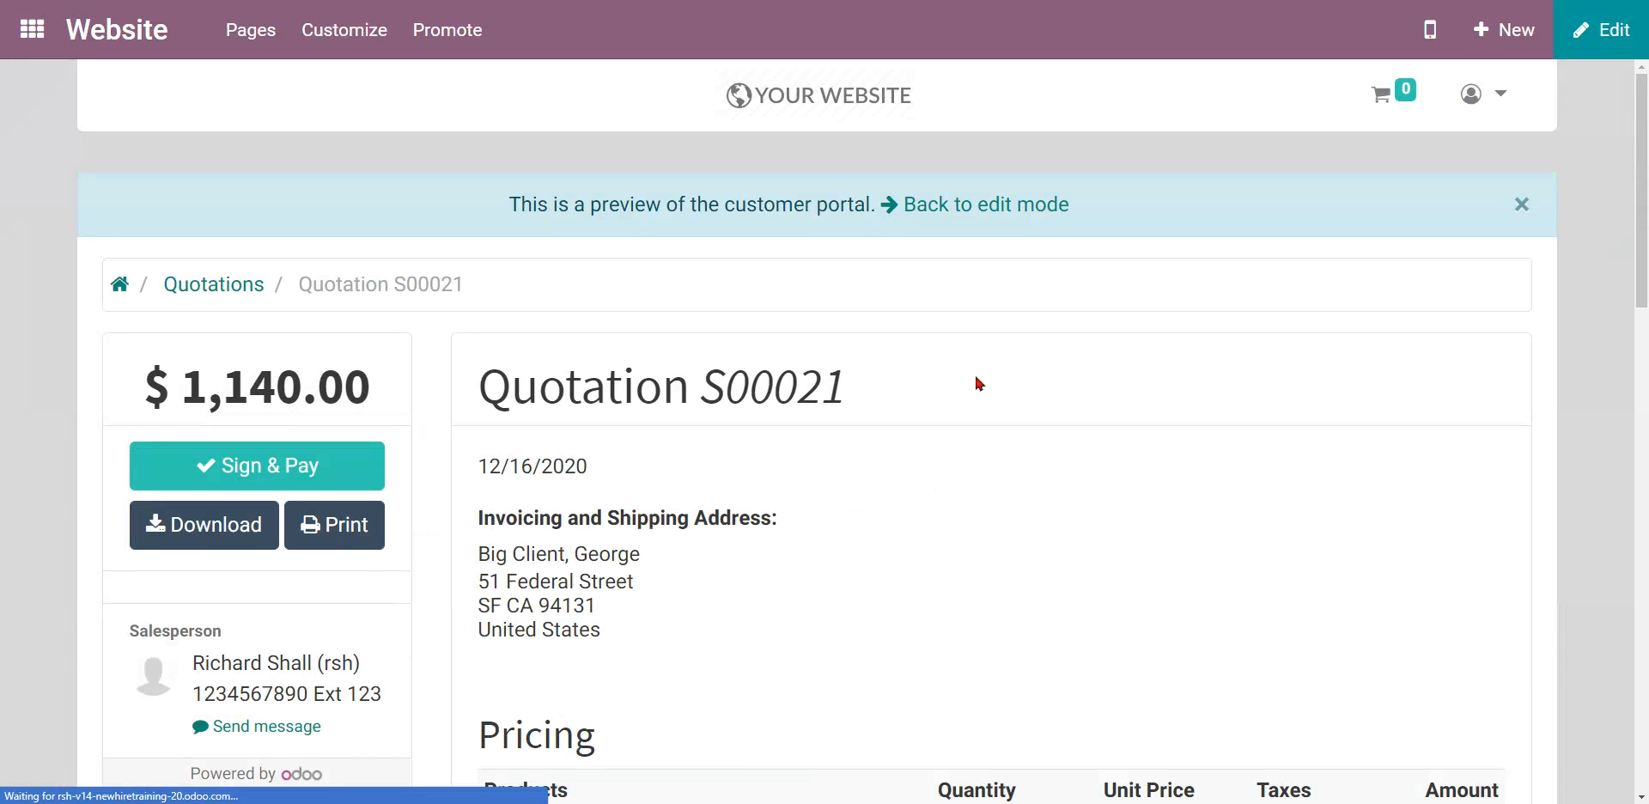
scroll(879, 424, "down", 5)
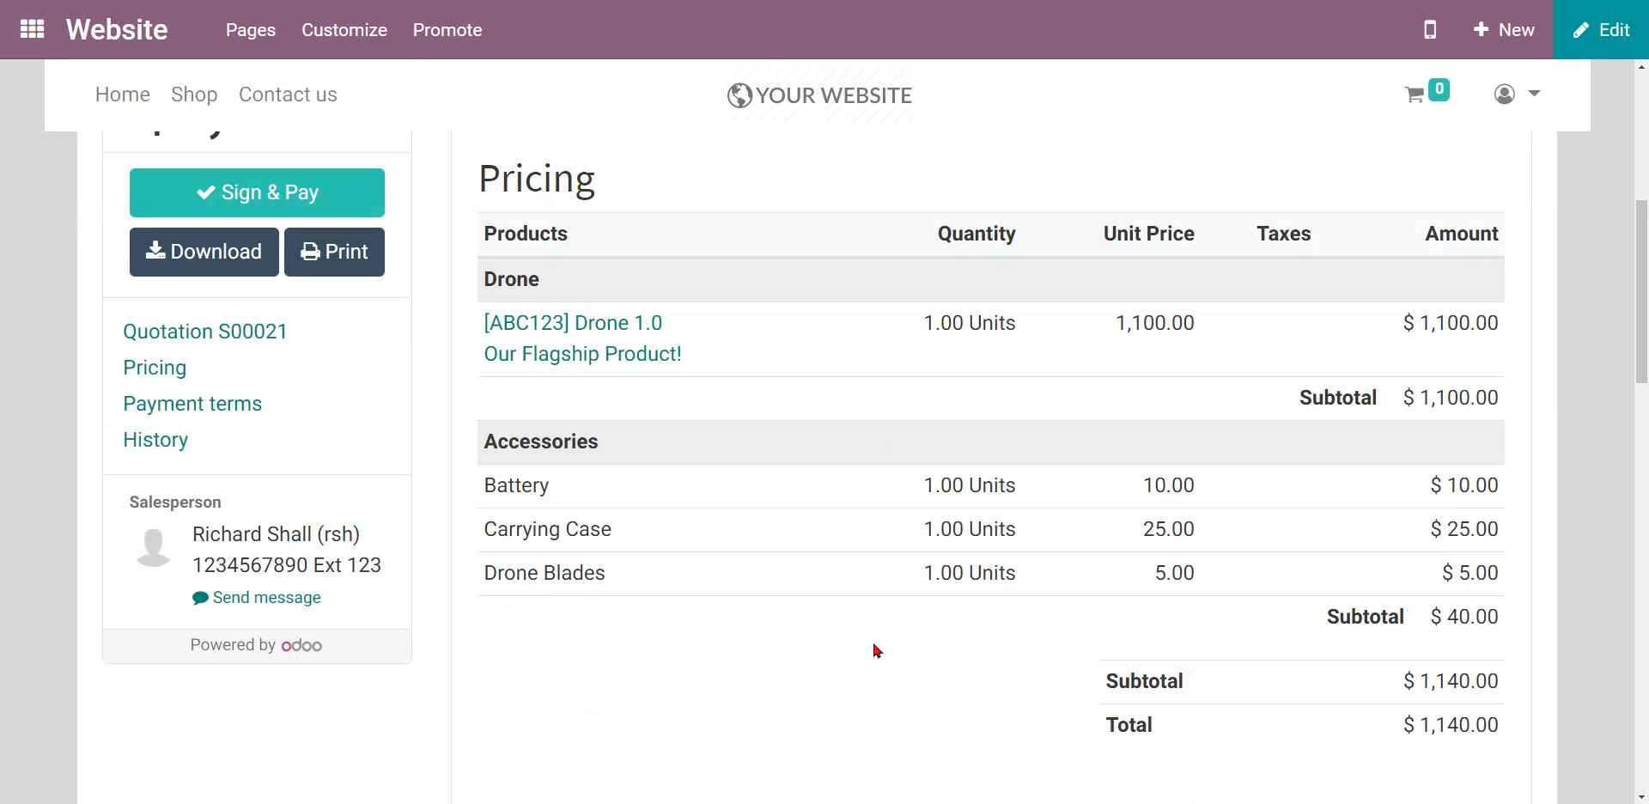
left_click(321, 271)
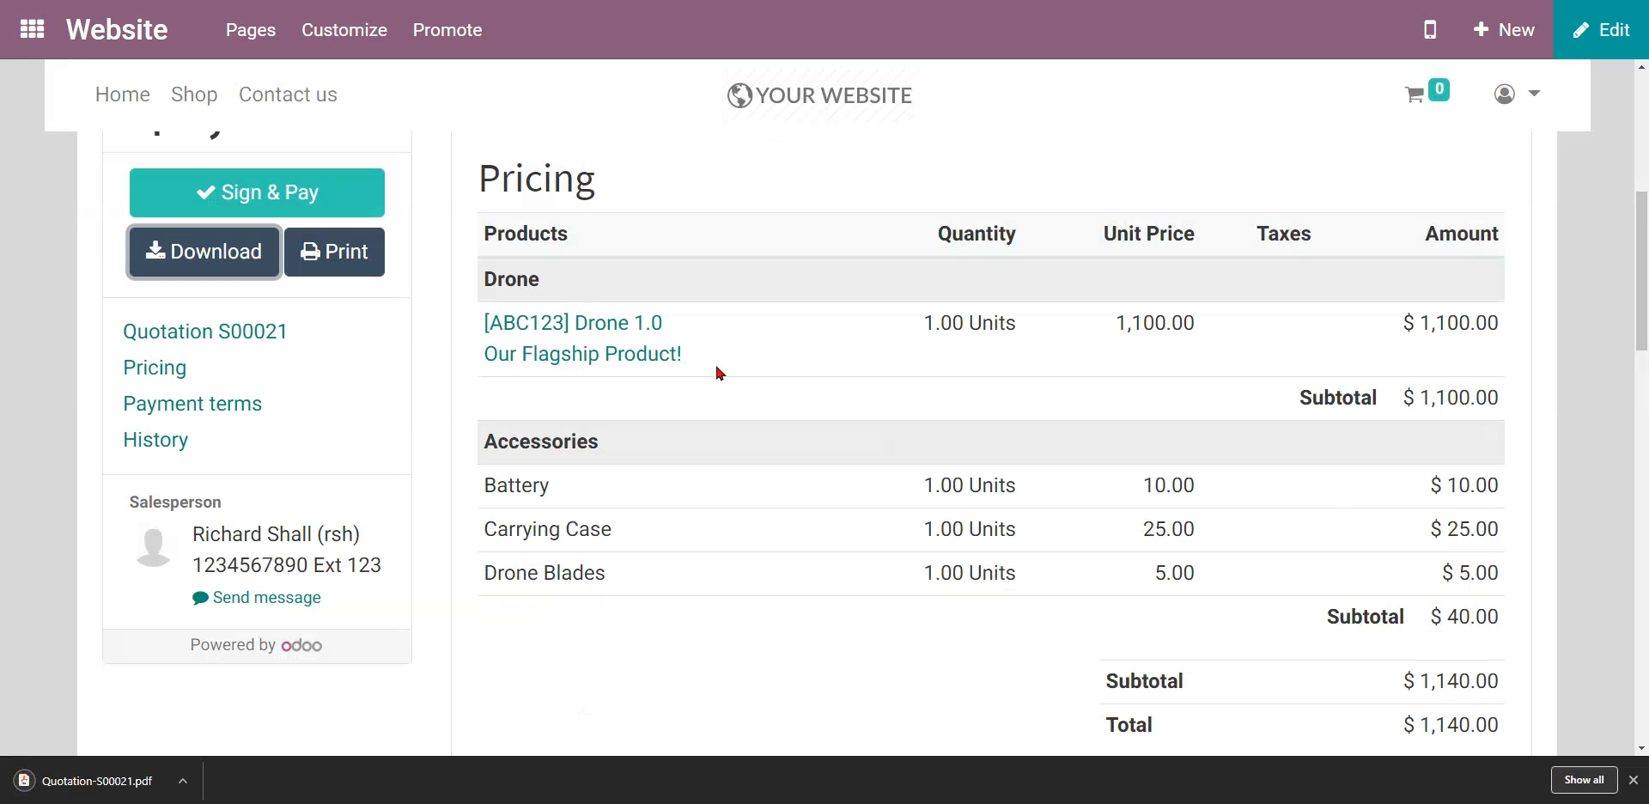
left_click(110, 782)
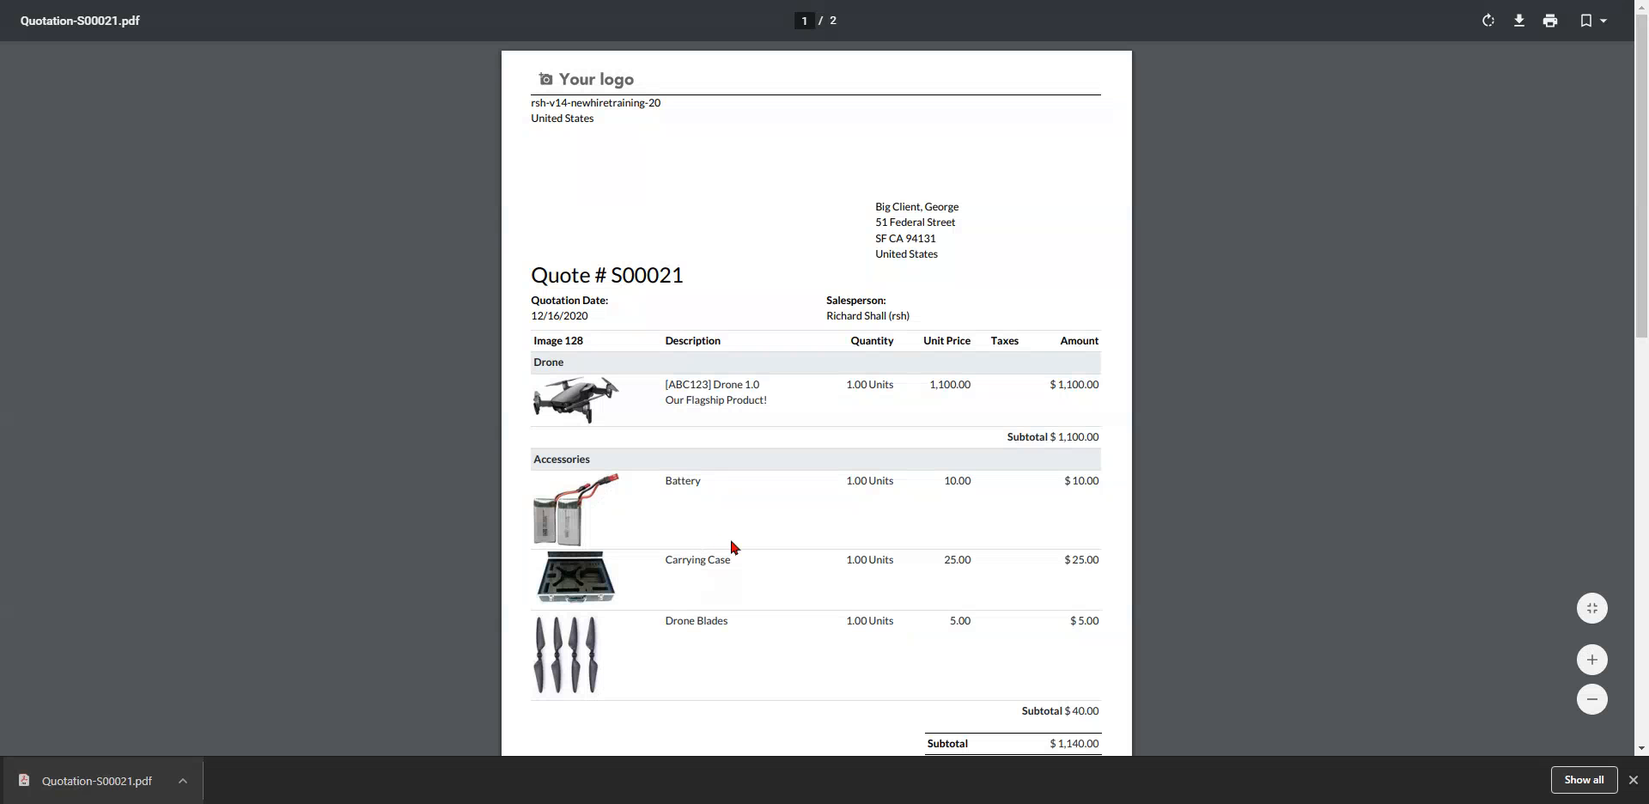
scroll(771, 527, "down", 1)
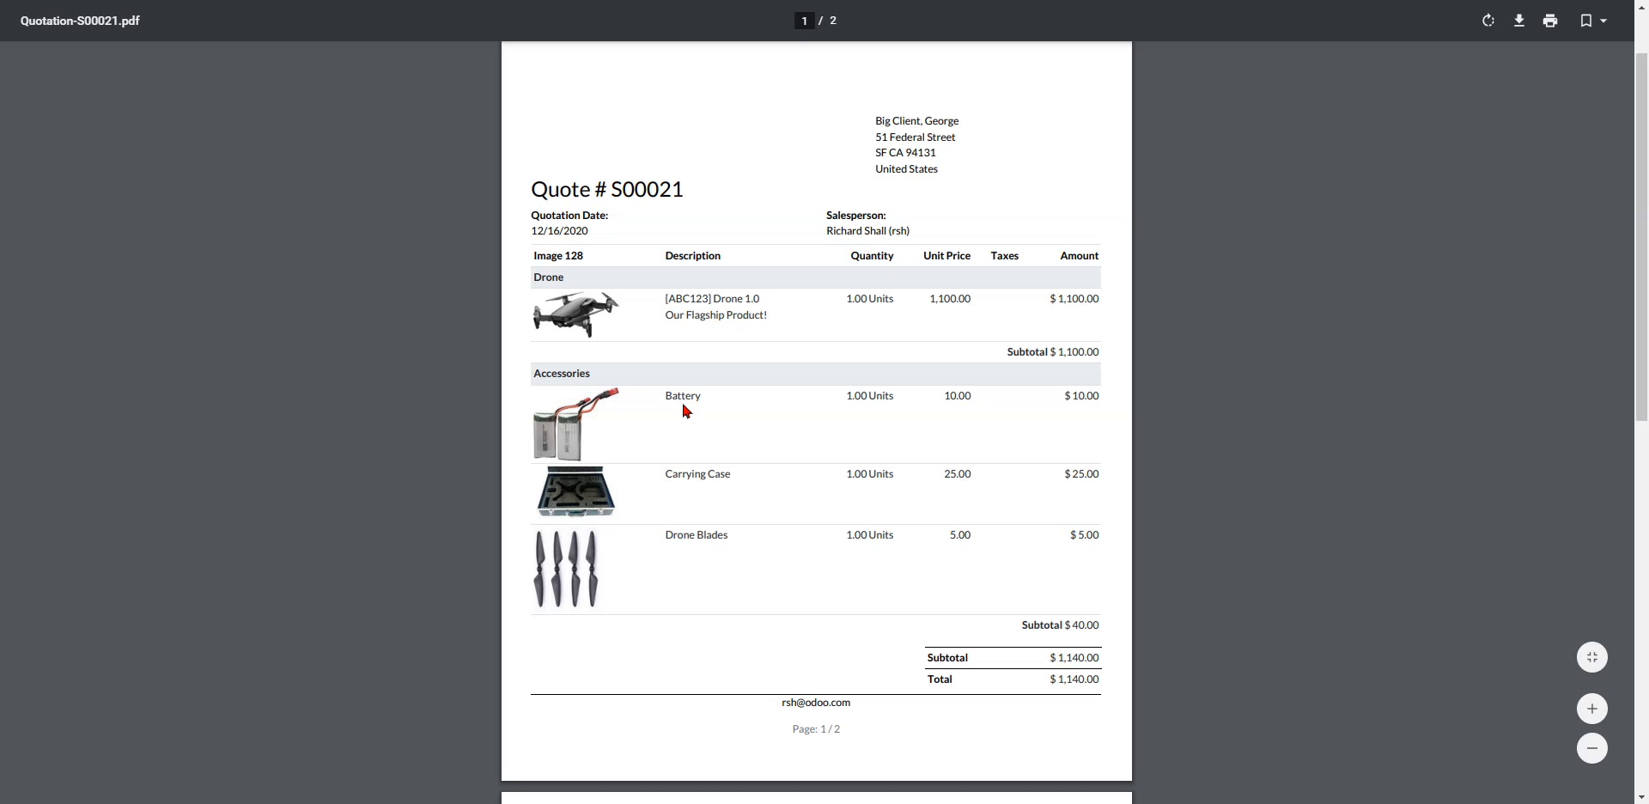
key("ctrl+w")
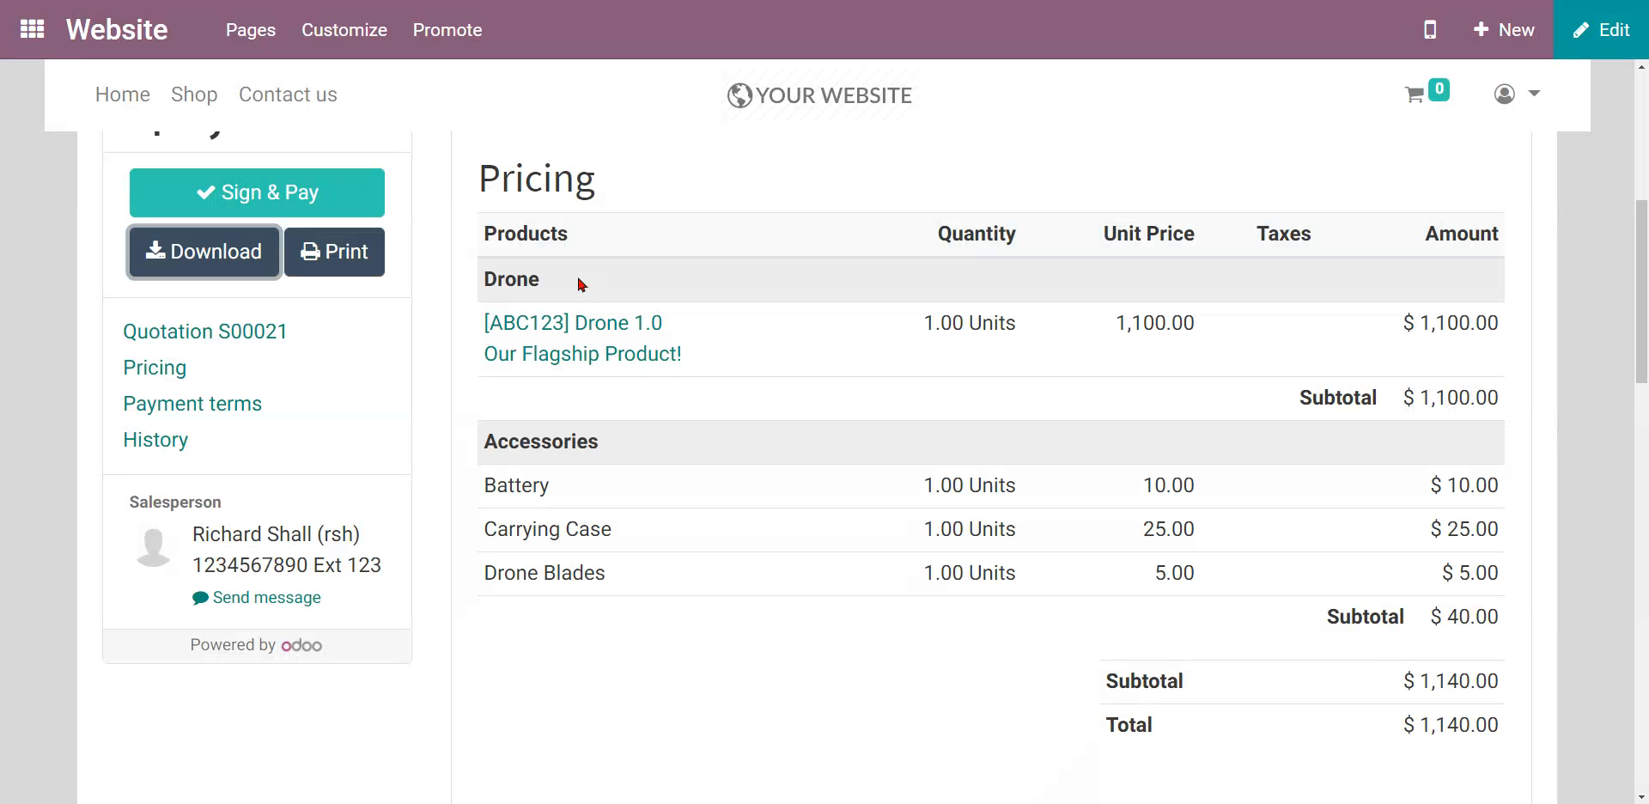
scroll(589, 377, "up", 4)
scroll(219, 364, "up", 3)
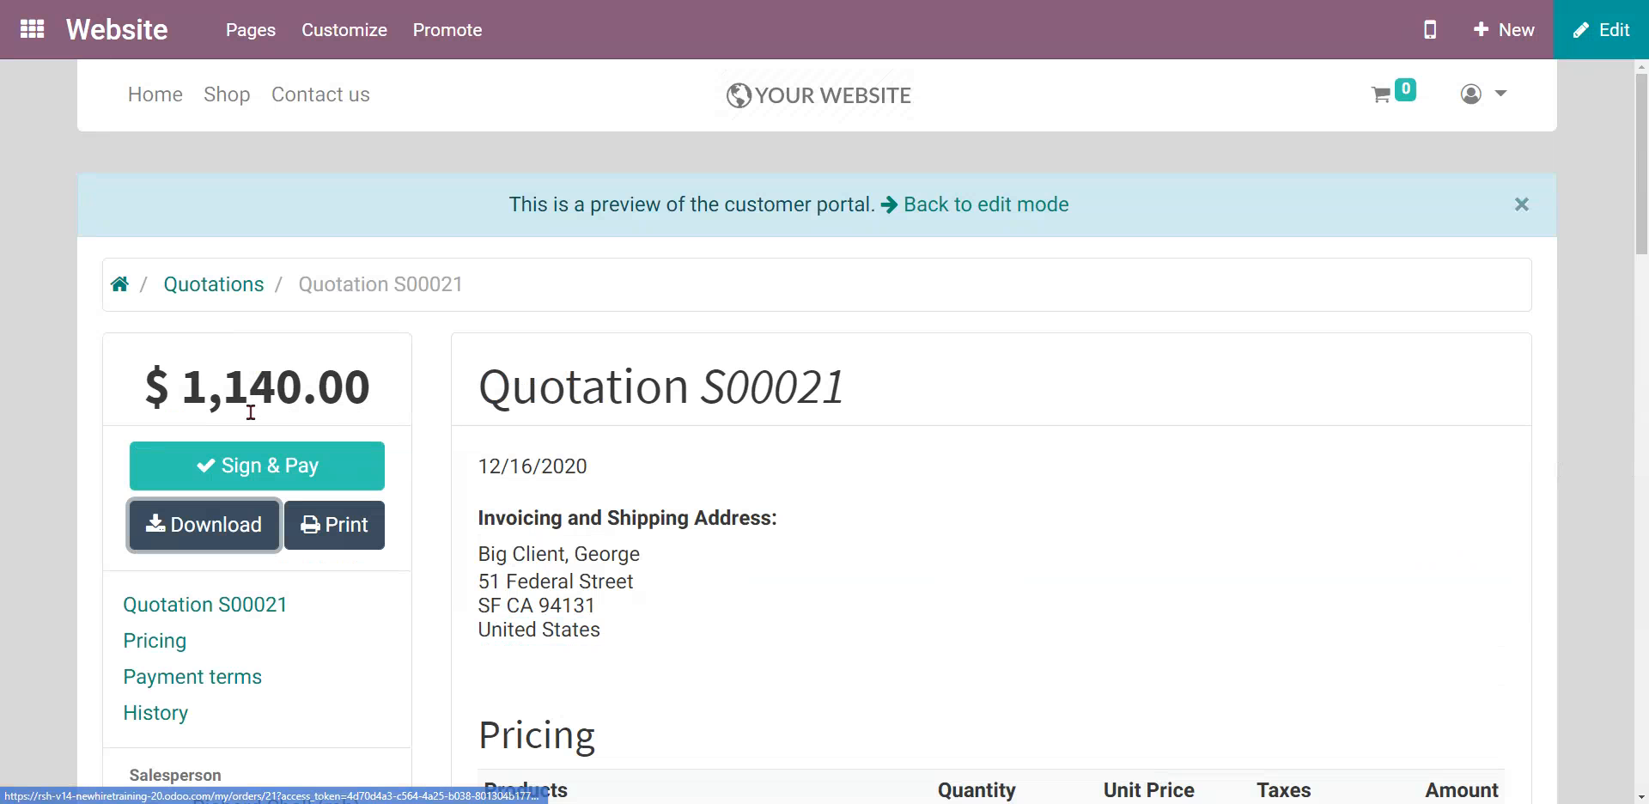
Sign quotation S00021 in the portal with a drawn signature via Sign & Pay.
left_click(275, 466)
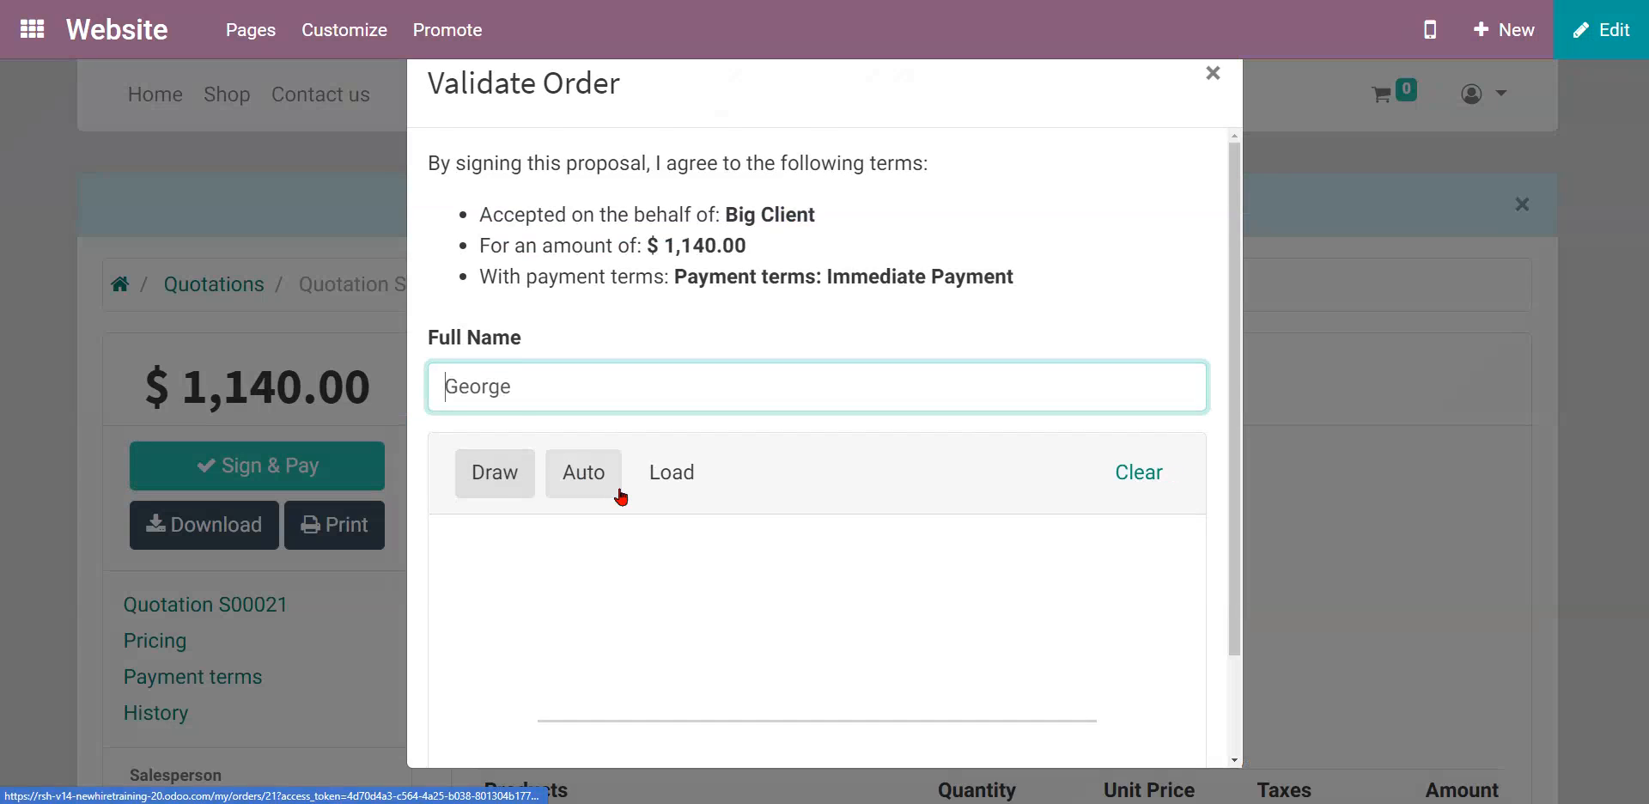
scroll(635, 541, "down", 2)
mouse_move(564, 553)
left_mouse_down()
mouse_move(908, 395)
mouse_move(870, 494)
mouse_move(940, 570)
left_mouse_up()
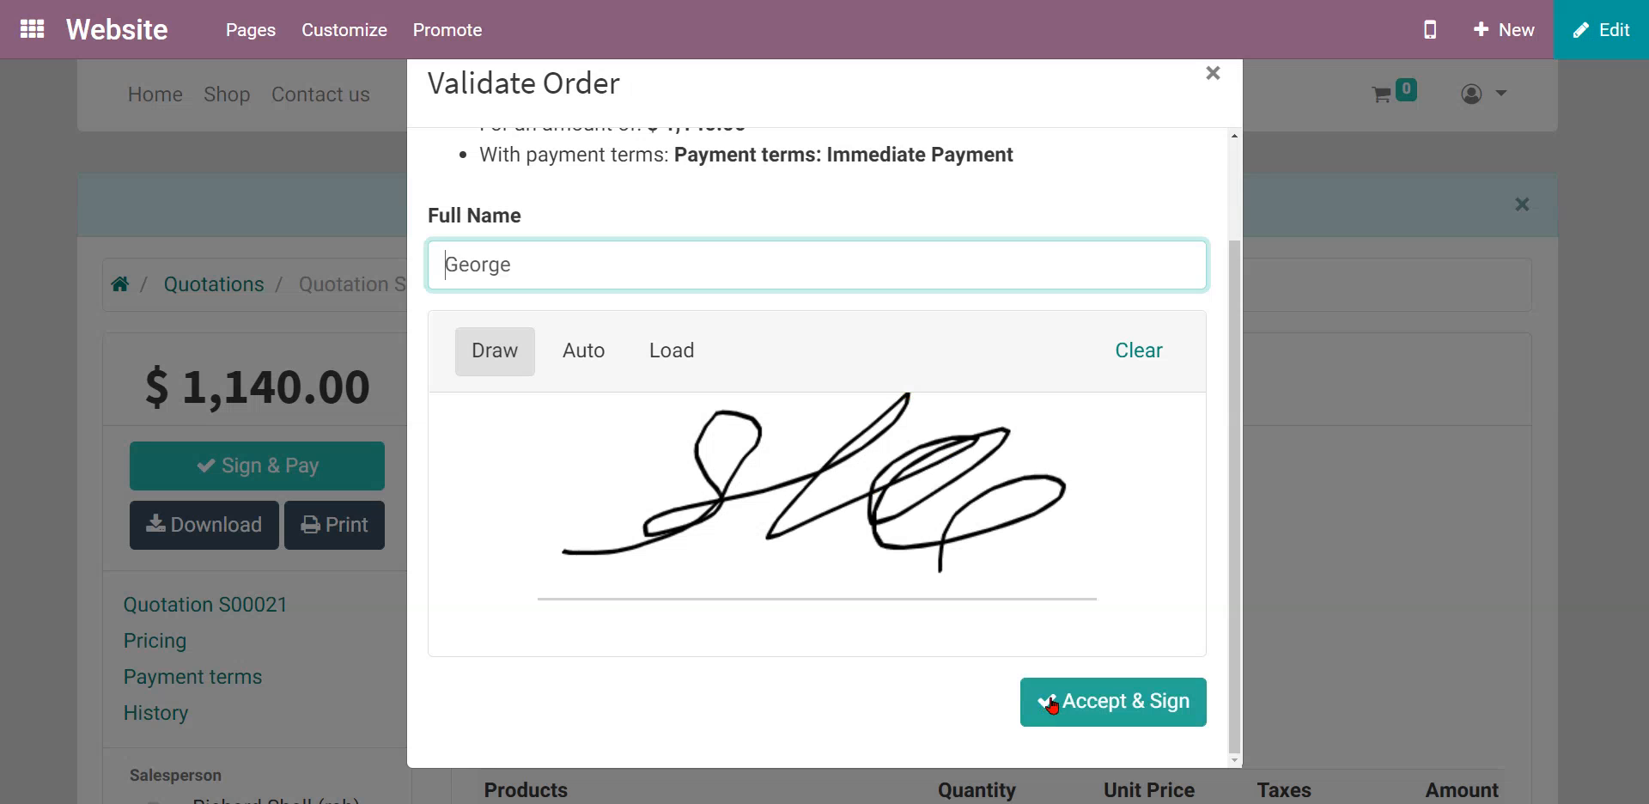
left_click(1052, 704)
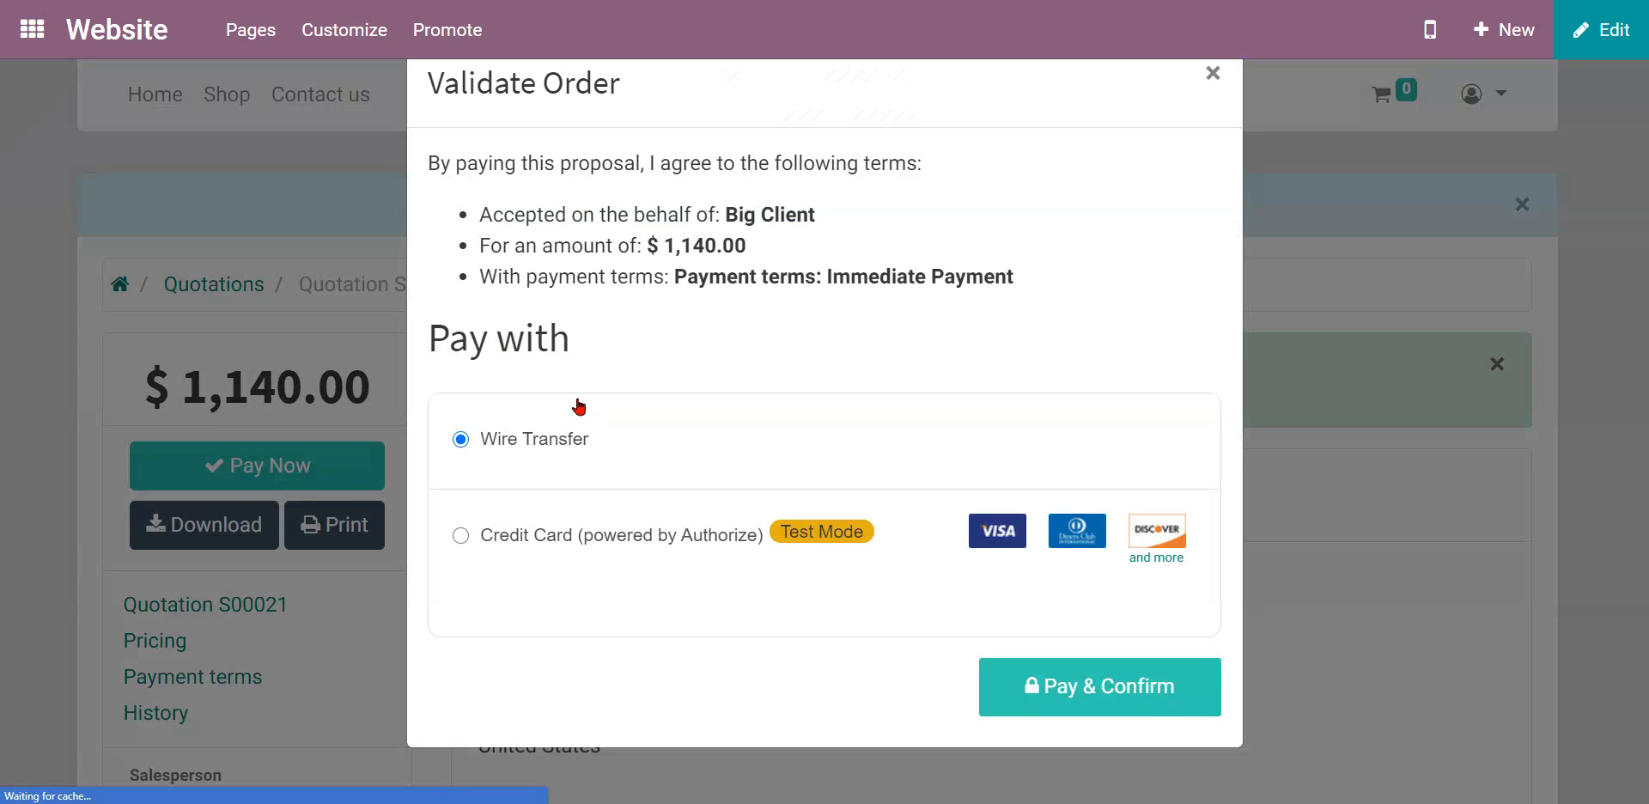
Pay $1,140.00 by credit card, entering the test card number, expiry and security code.
left_click(537, 539)
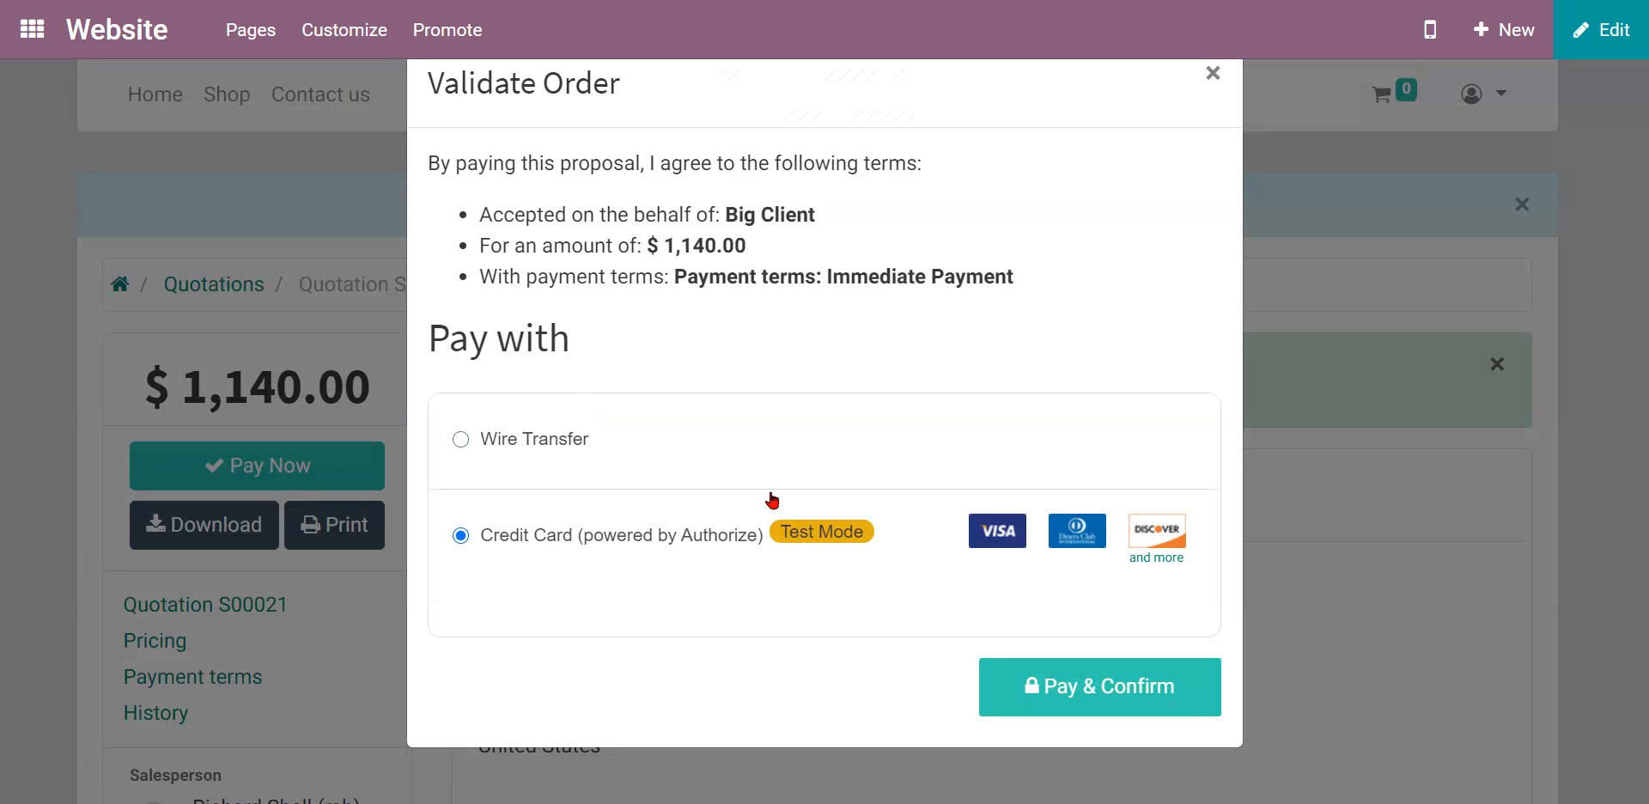
left_click(1047, 671)
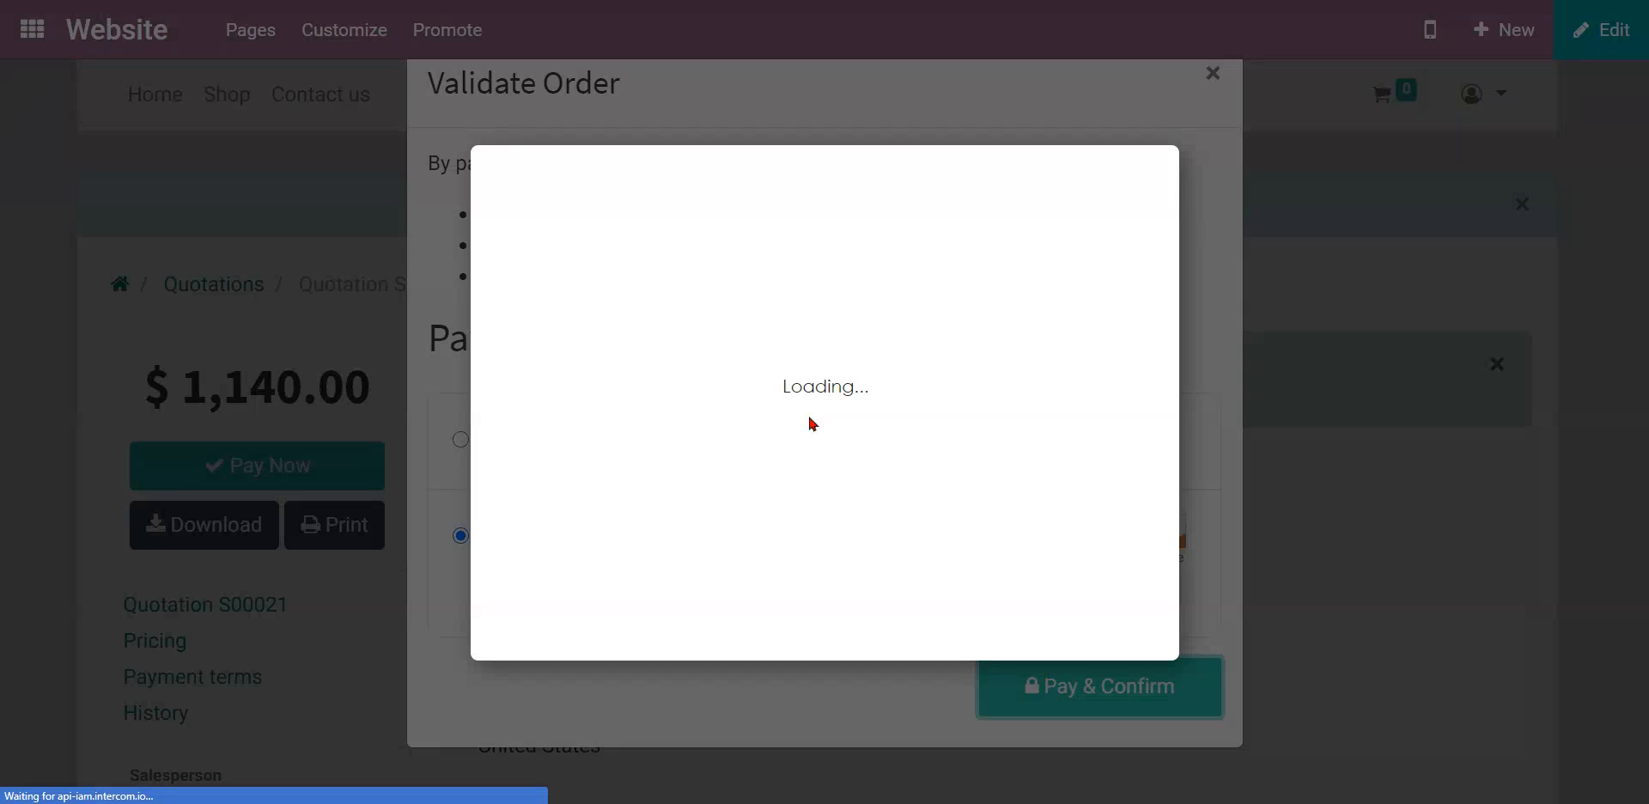
left_click(641, 260)
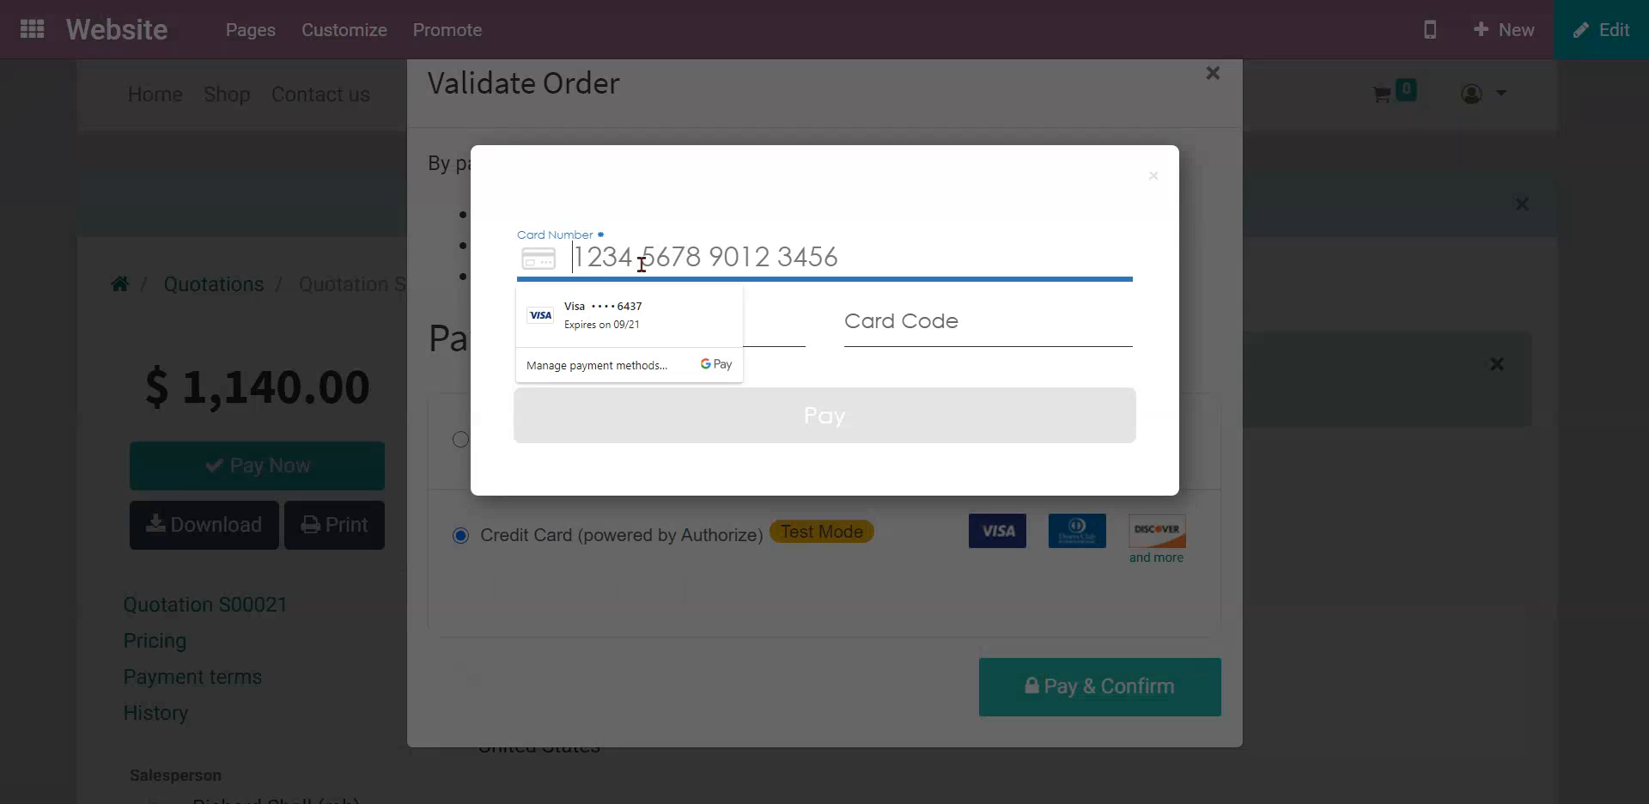
type("42424")
type("2424242")
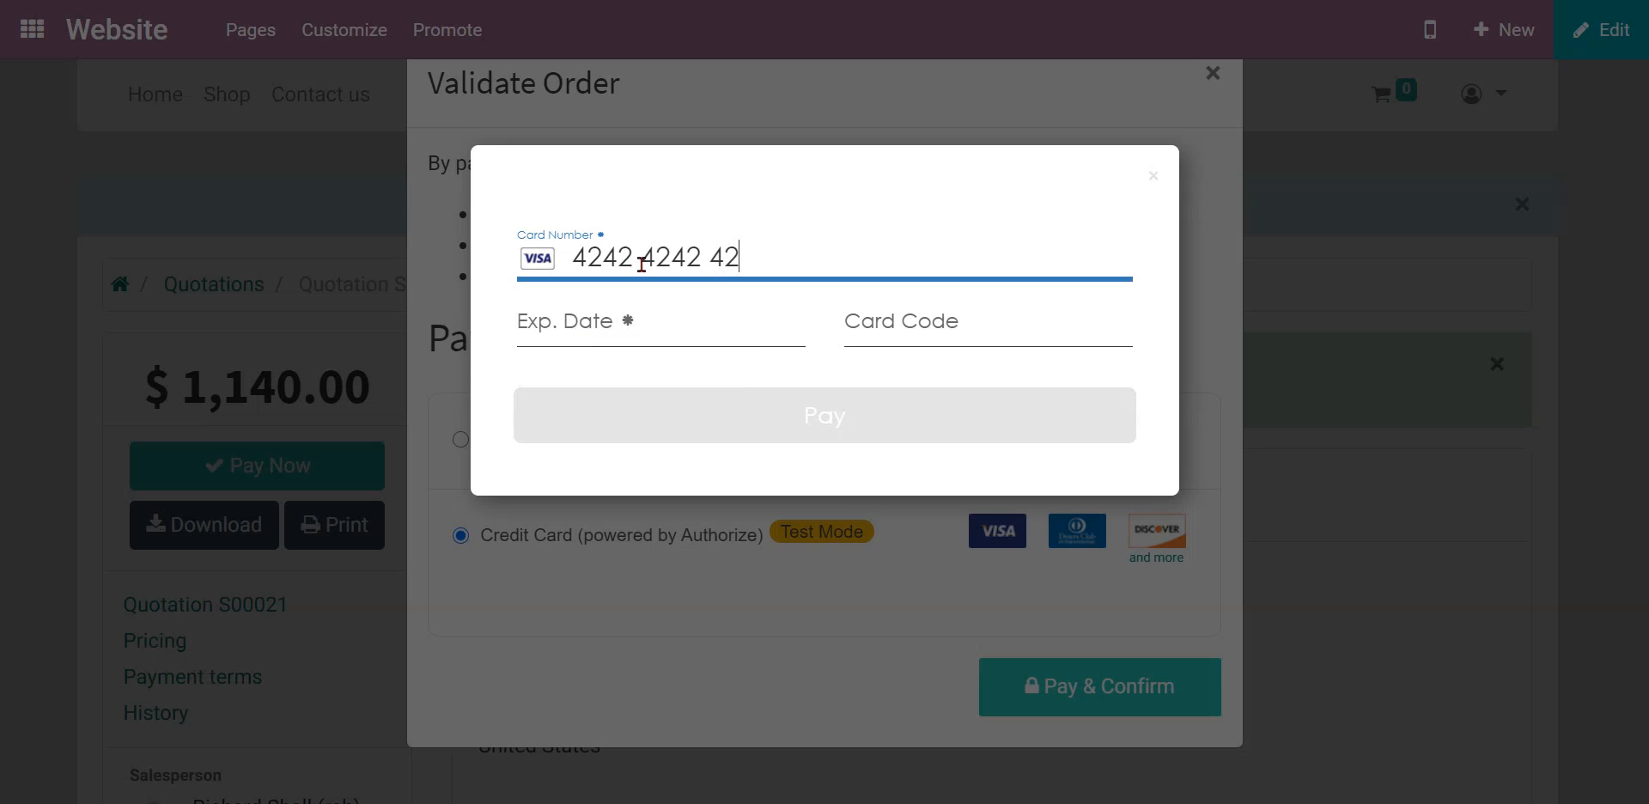
type("4242")
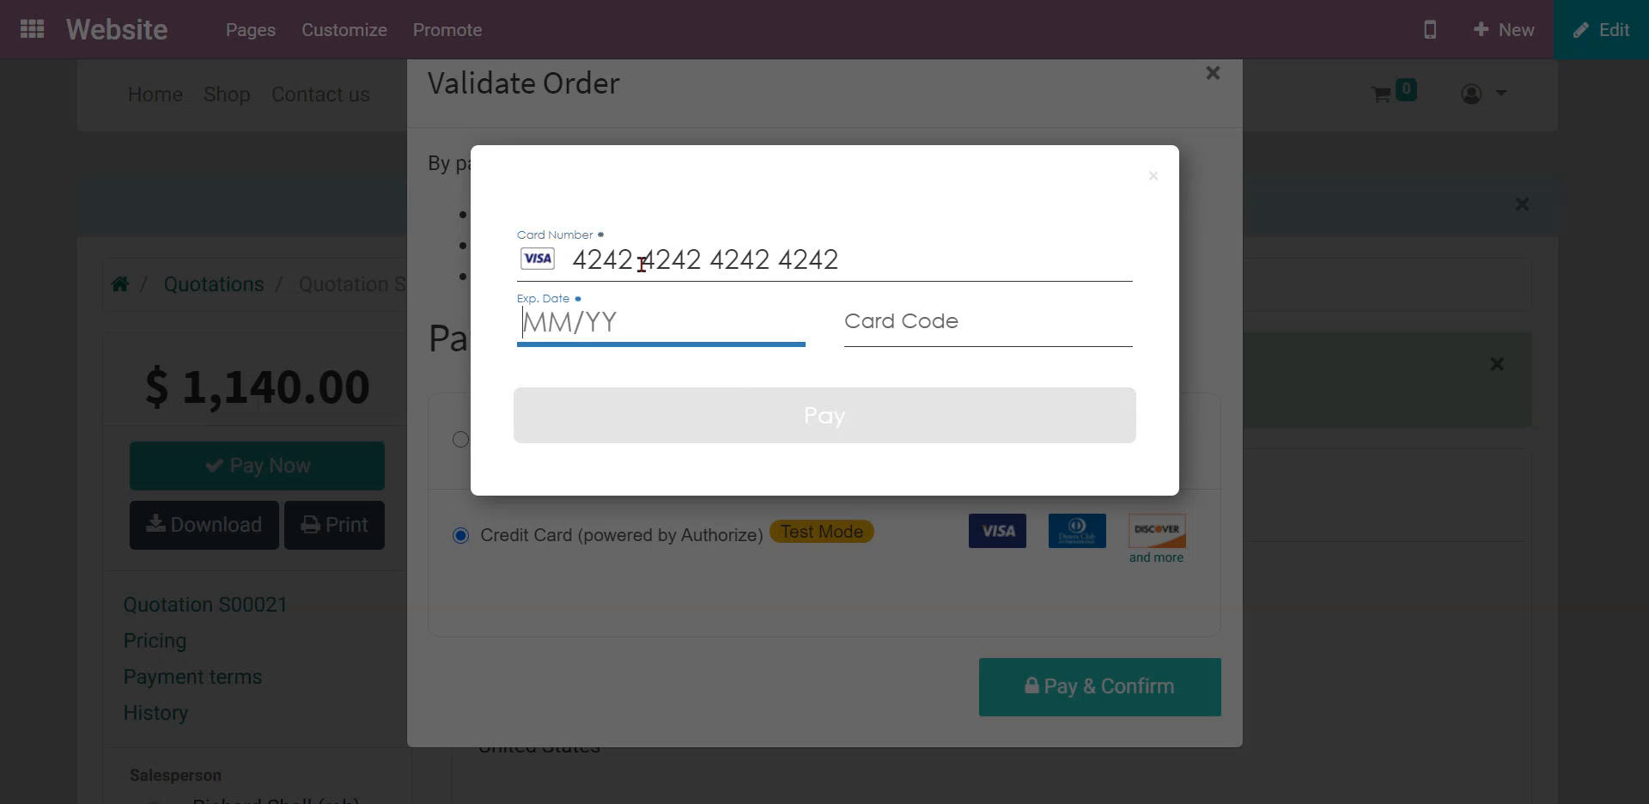
type("0121")
type("123")
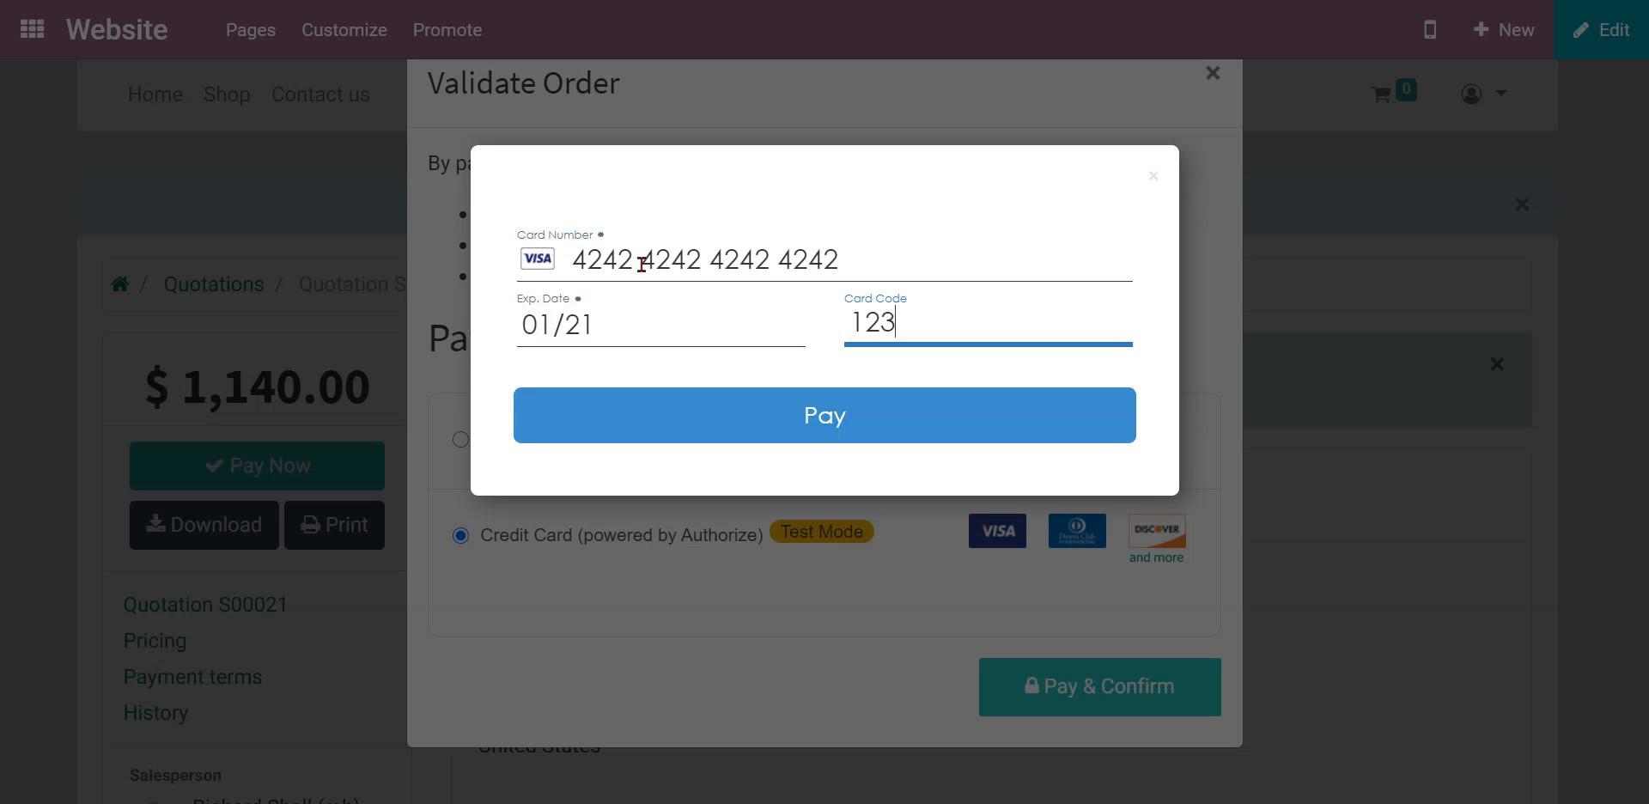
left_click(756, 422)
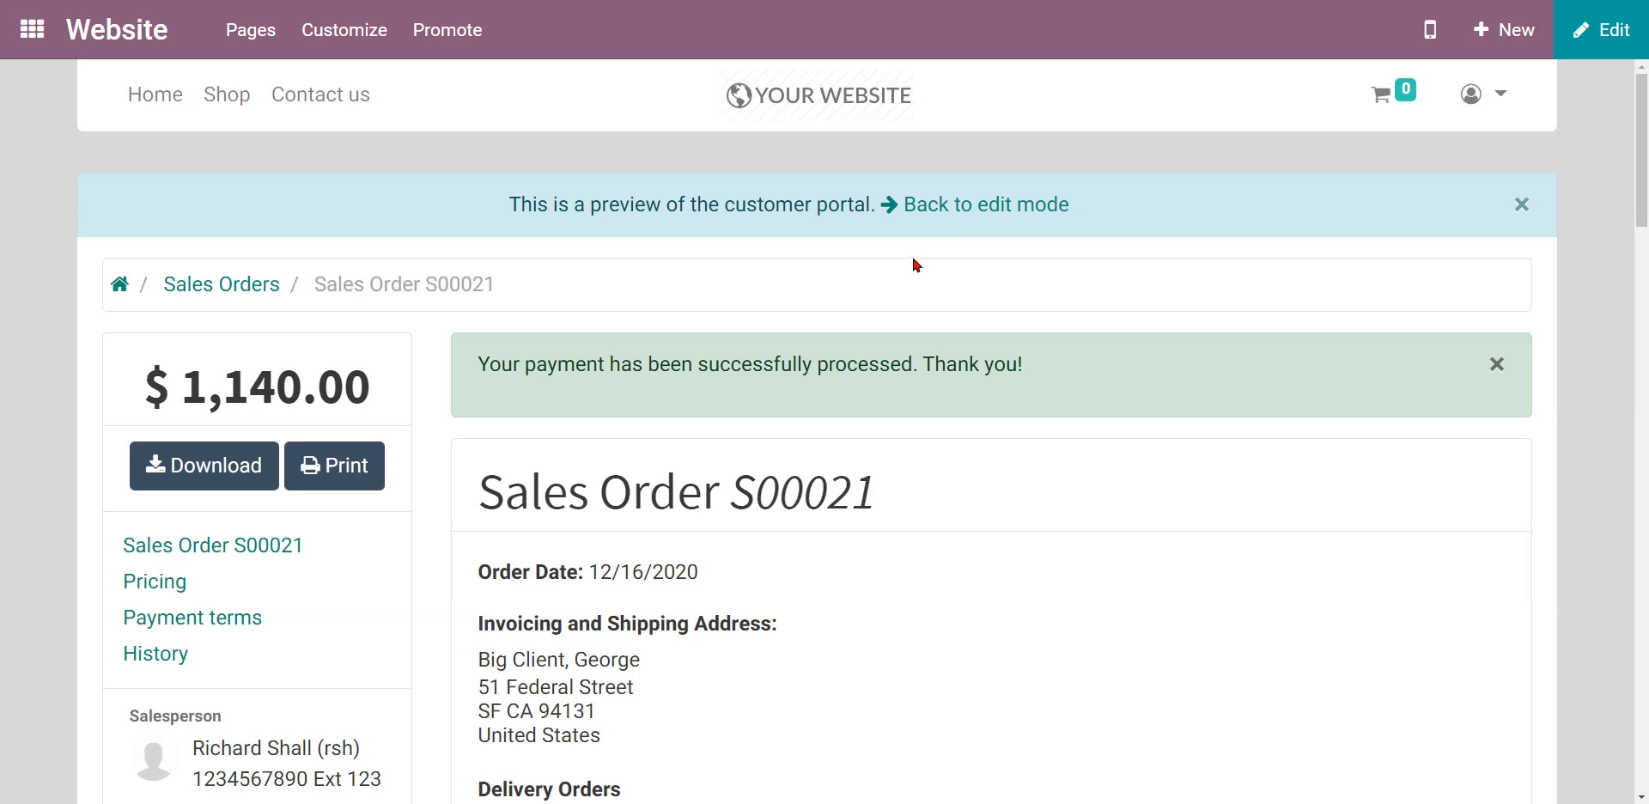
Return to the back-office S00021 order and locate the 'Order signed' message in the chatter.
left_click(963, 213)
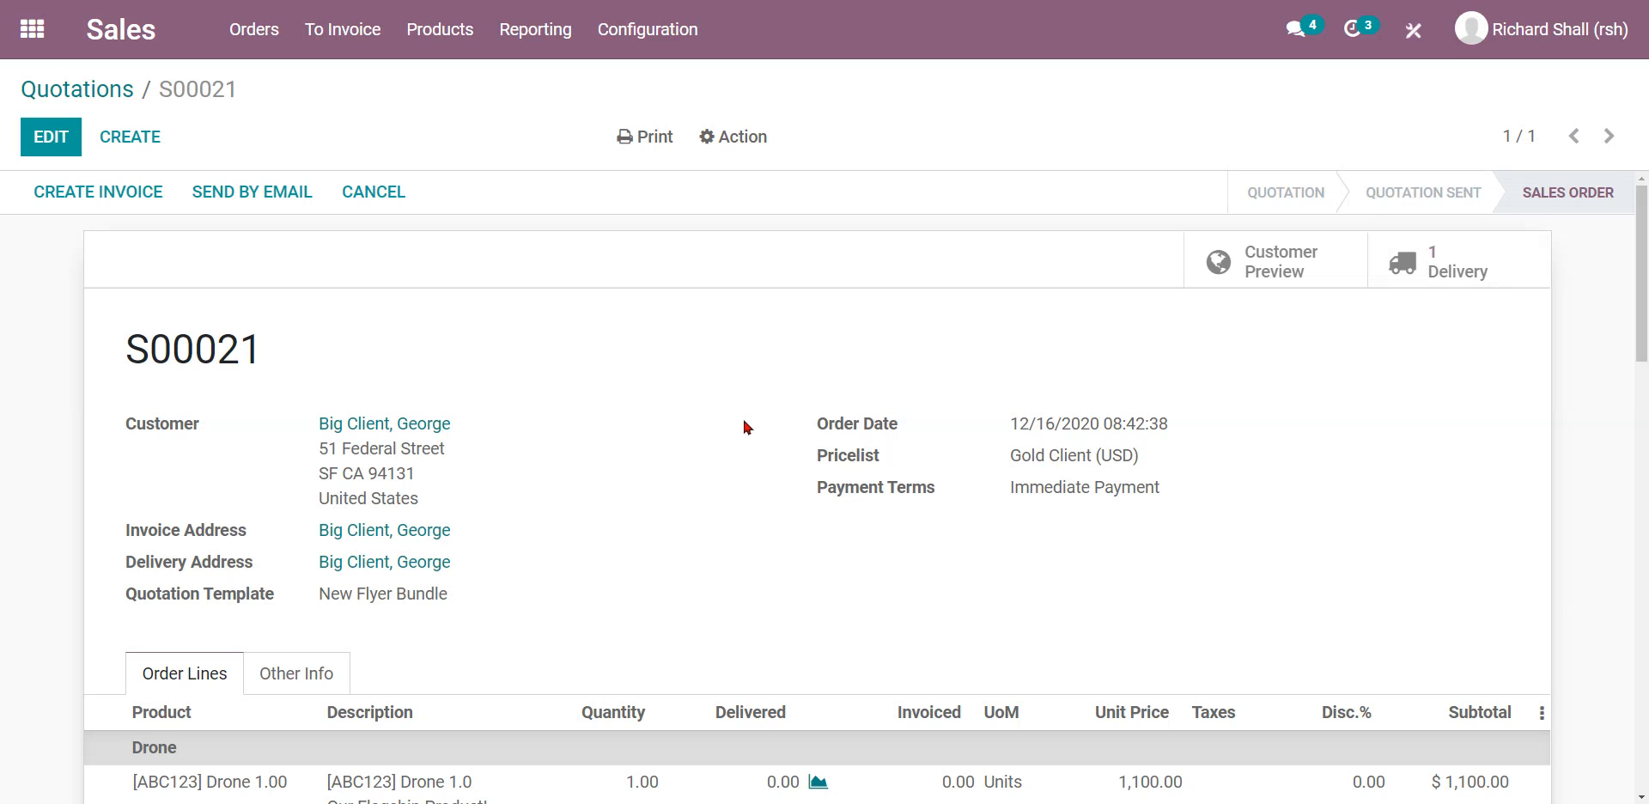
scroll(722, 424, "down", 4)
scroll(719, 424, "down", 6)
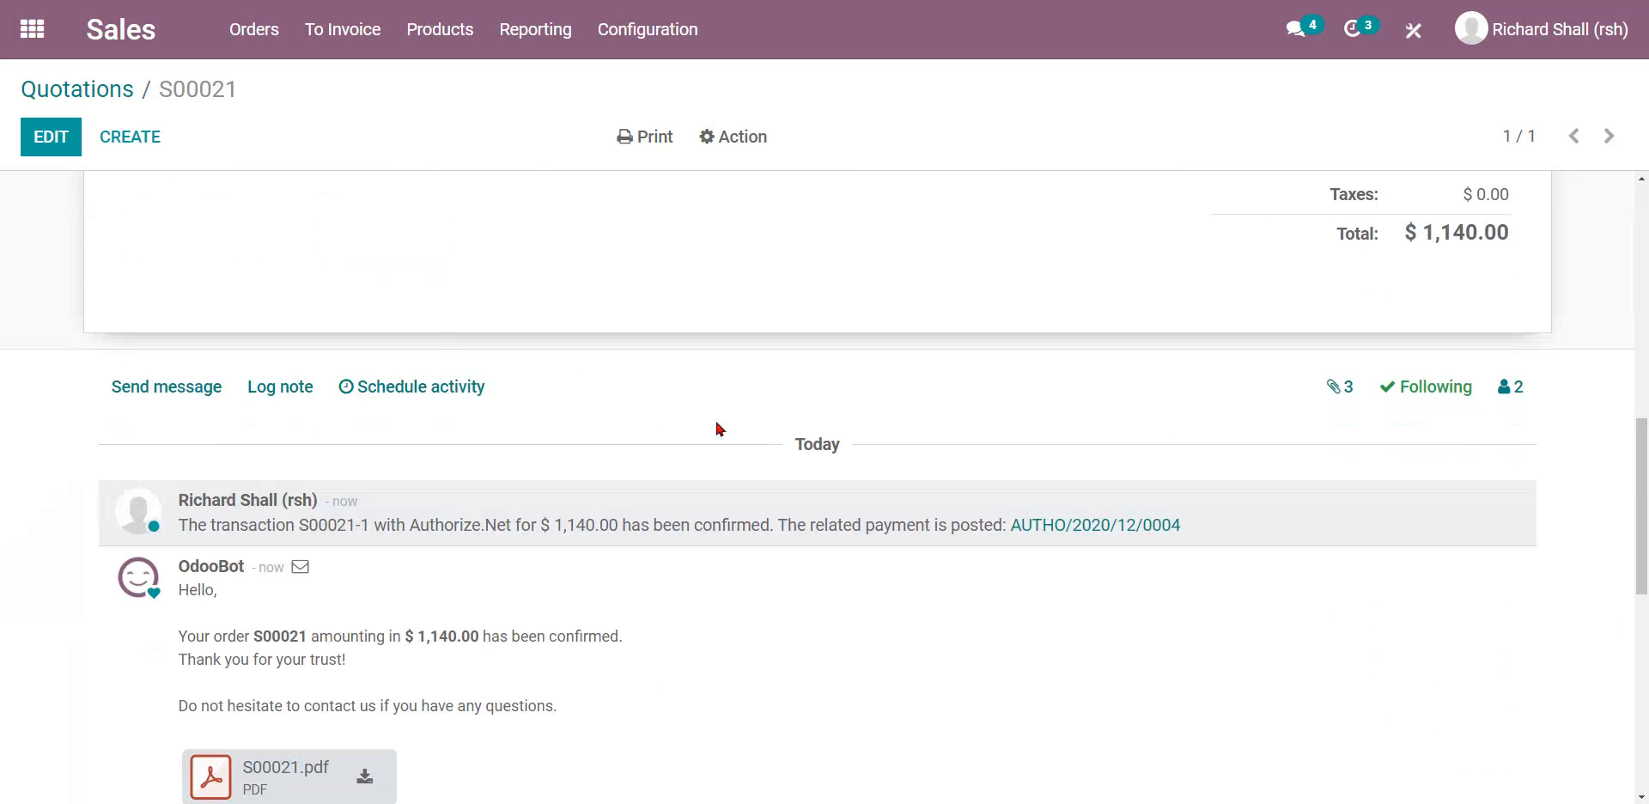
scroll(720, 428, "down", 3)
scroll(719, 428, "down", 4)
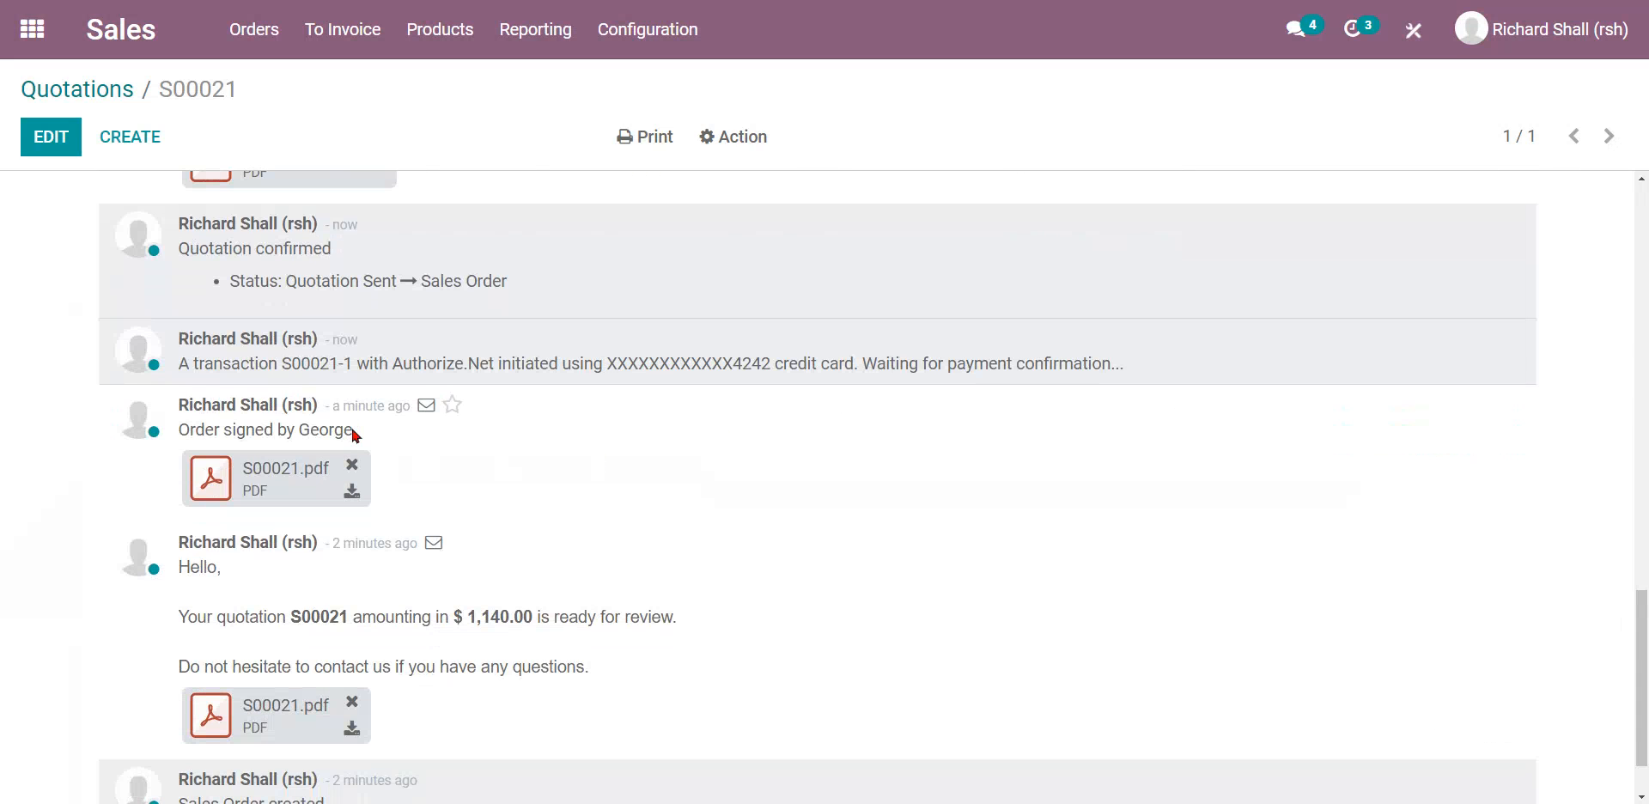
left_click_drag(353, 432, 183, 429)
left_click(212, 482)
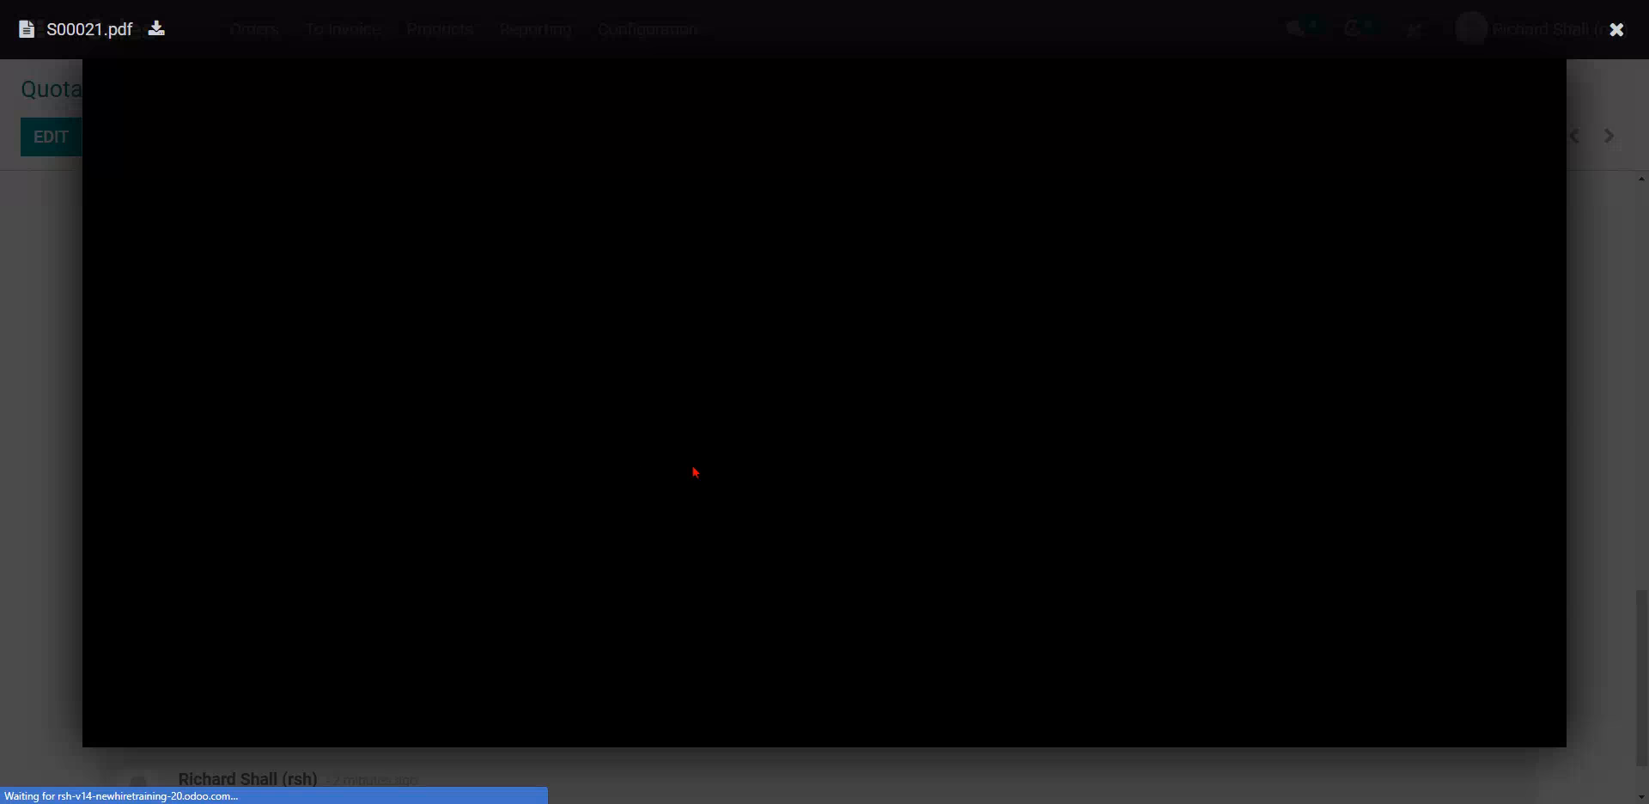
scroll(879, 493, "down", 1)
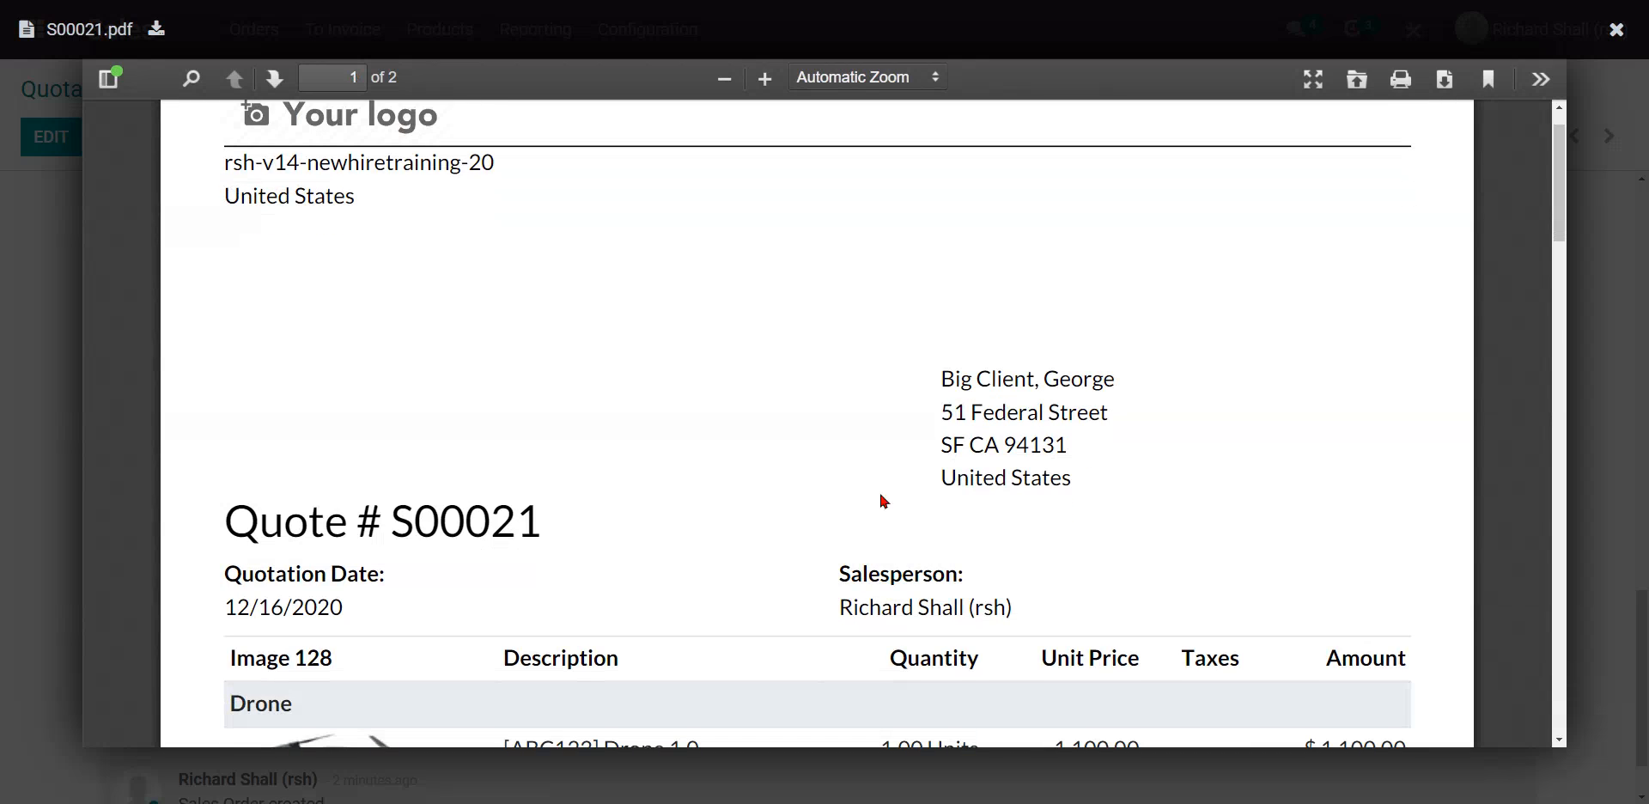
scroll(879, 494, "down", 5)
scroll(879, 492, "down", 2)
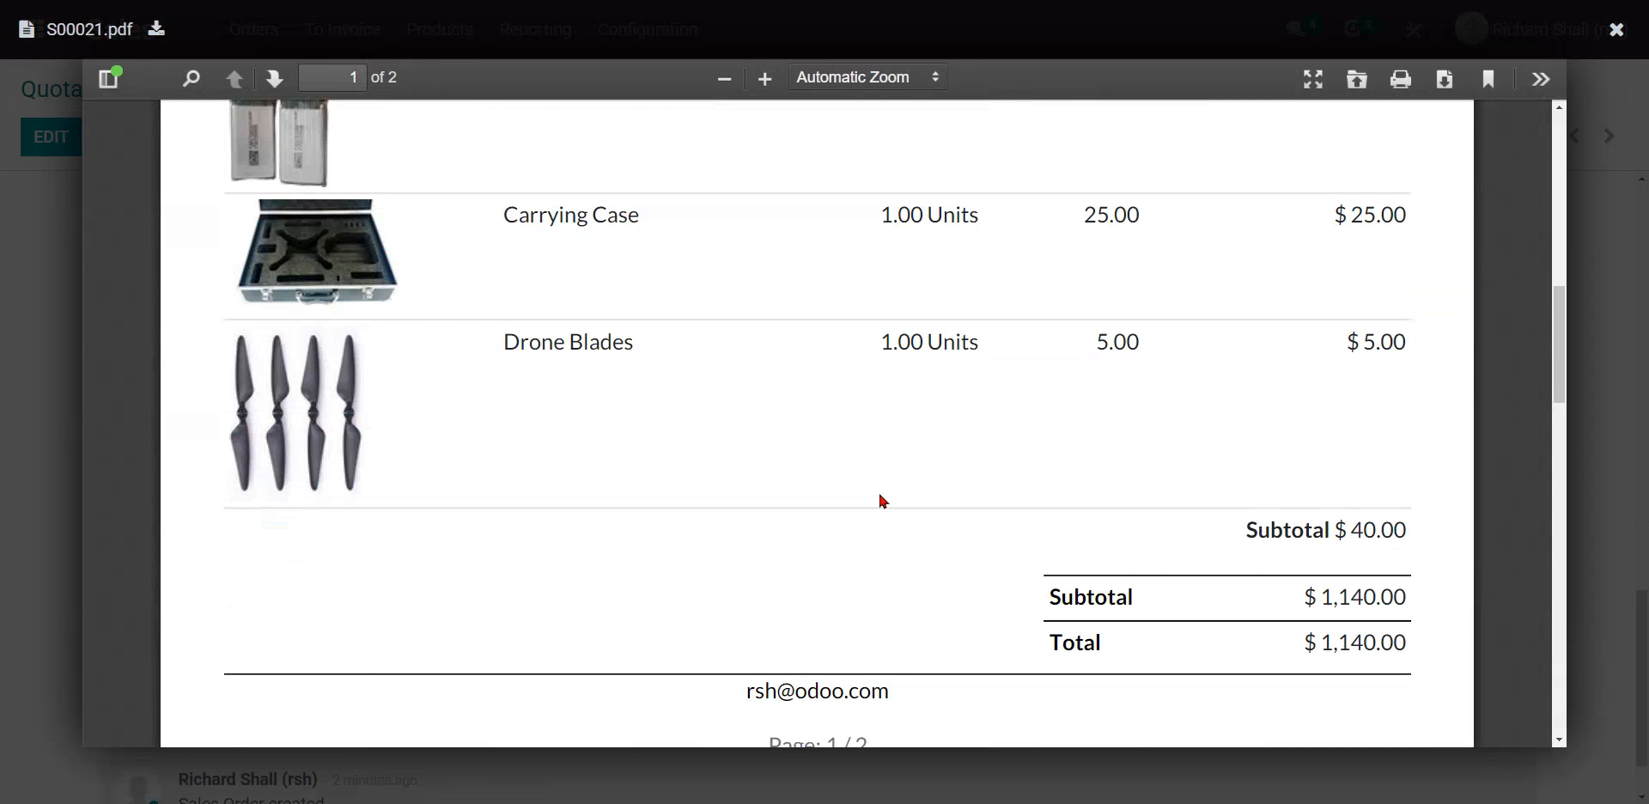
scroll(945, 515, "down", 5)
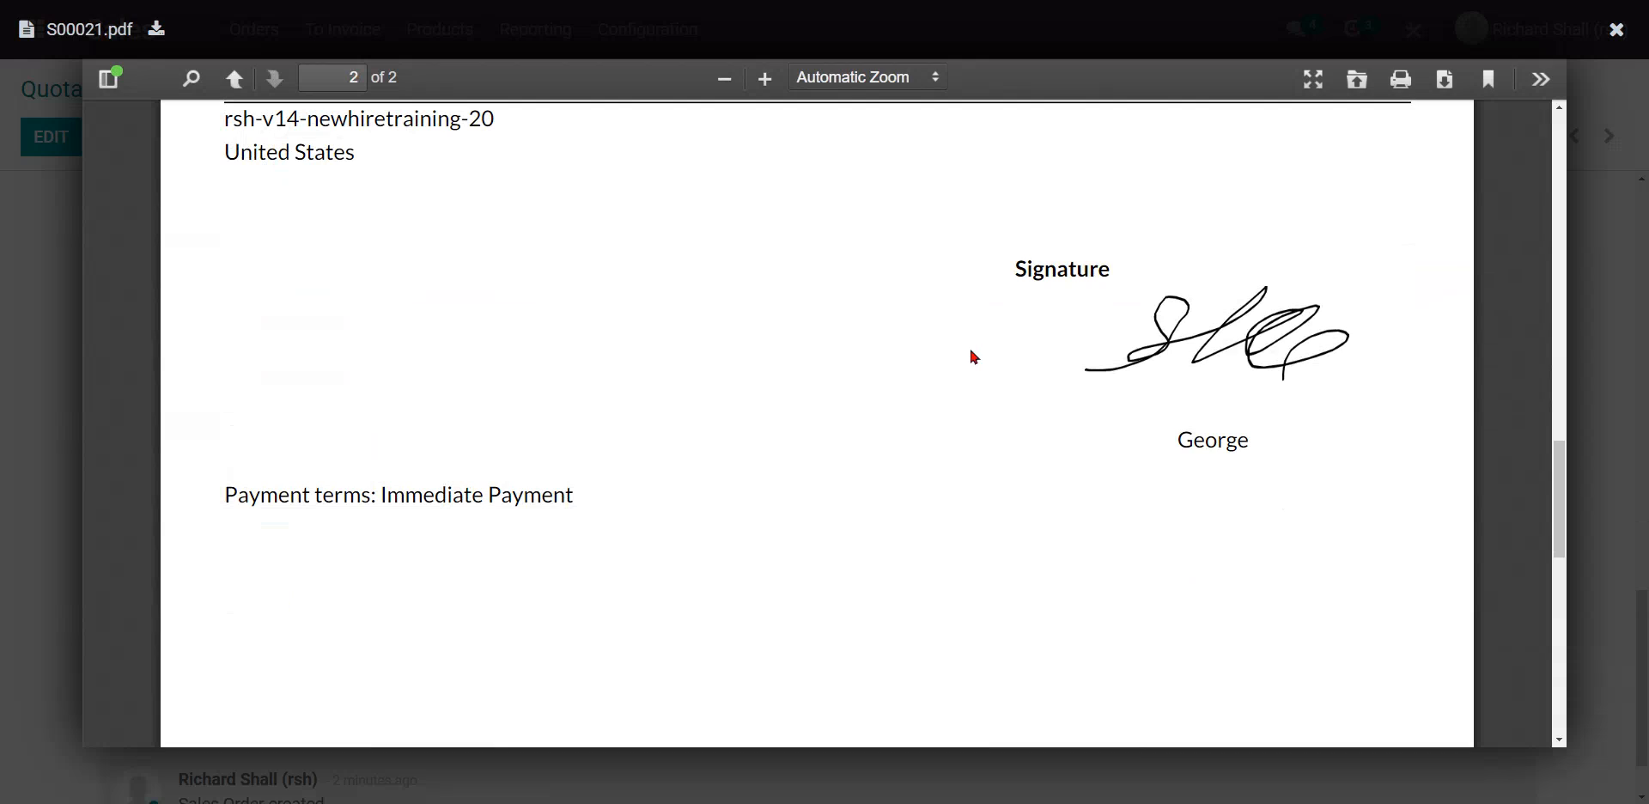
left_click(1616, 29)
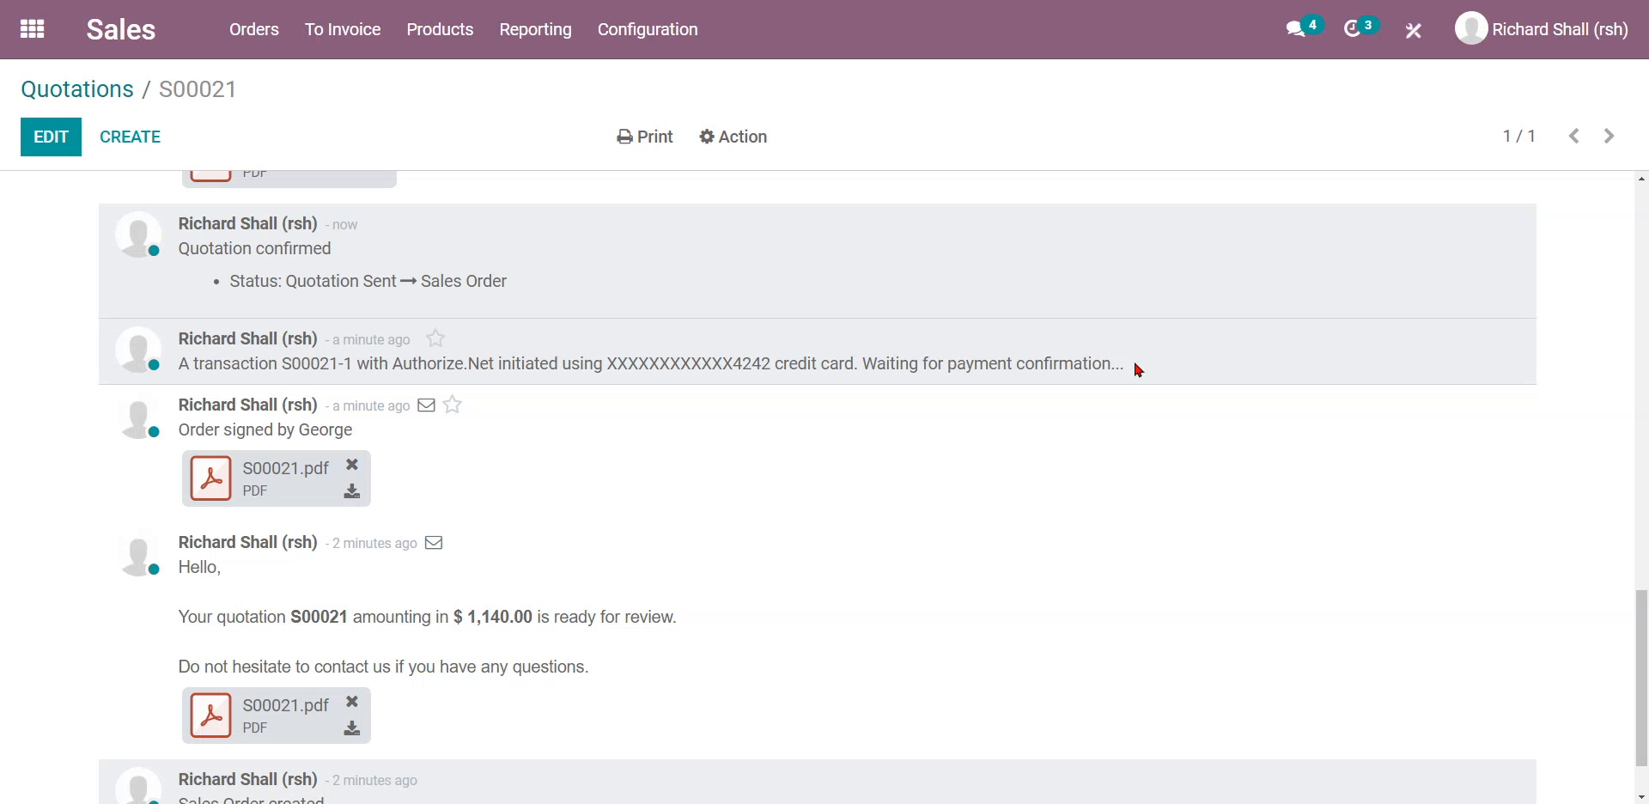
left_click_drag(1129, 363, 178, 363)
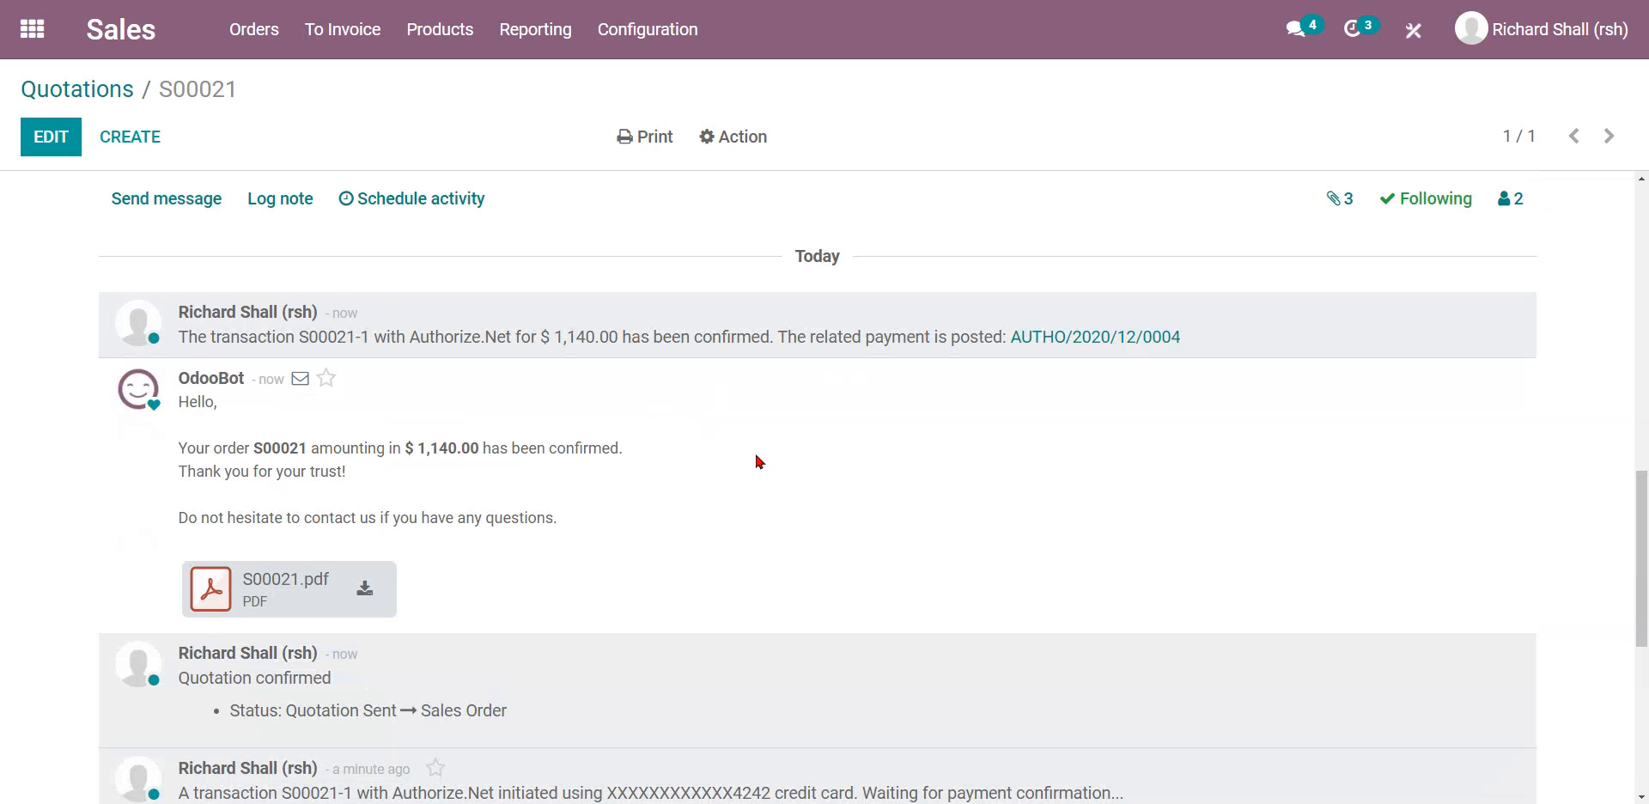
scroll(754, 455, "up", 5)
scroll(754, 488, "up", 6)
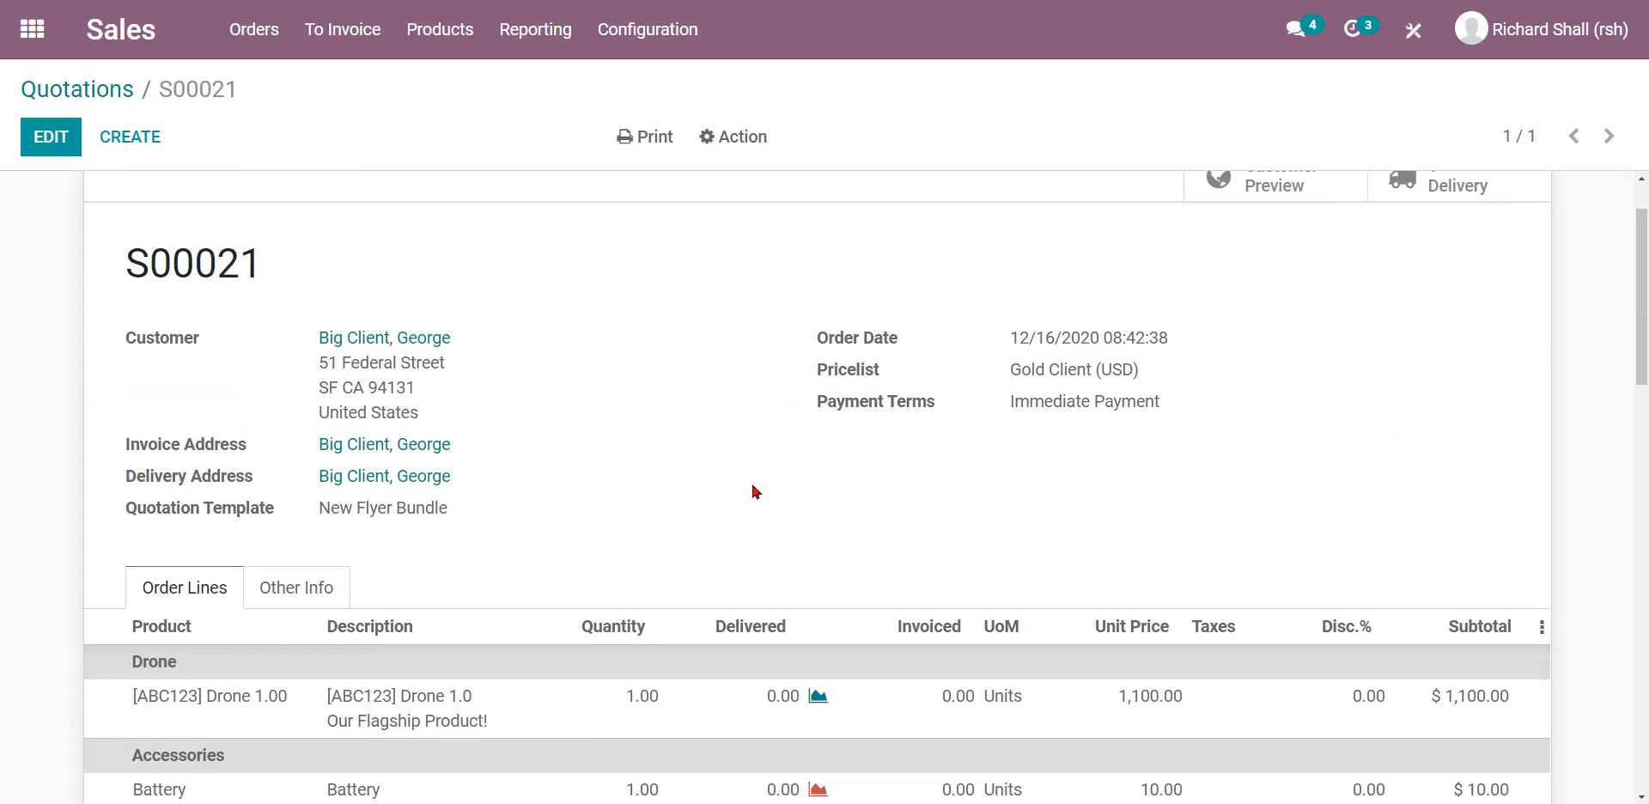